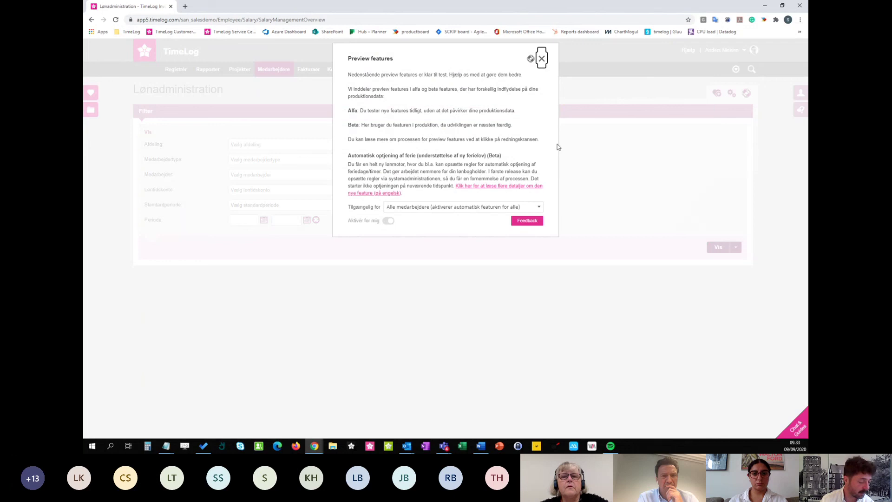
Close the preview features dialog and open the system administration.
key(Escape)
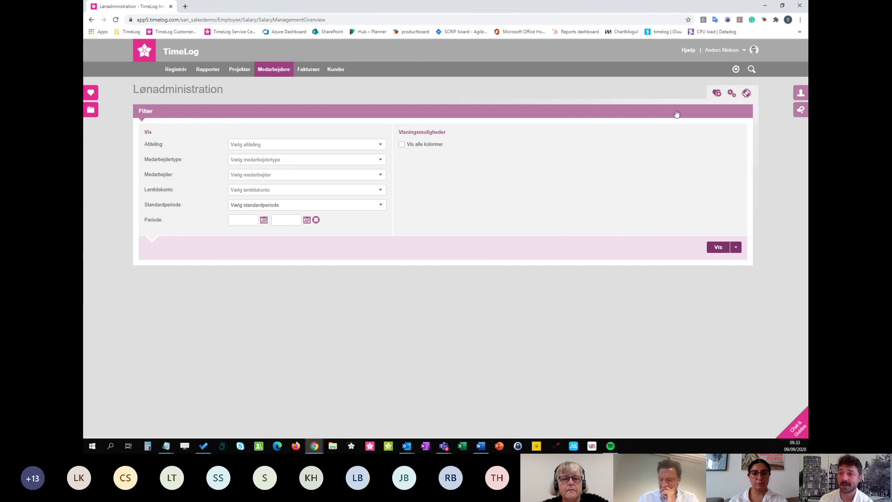
click(713, 53)
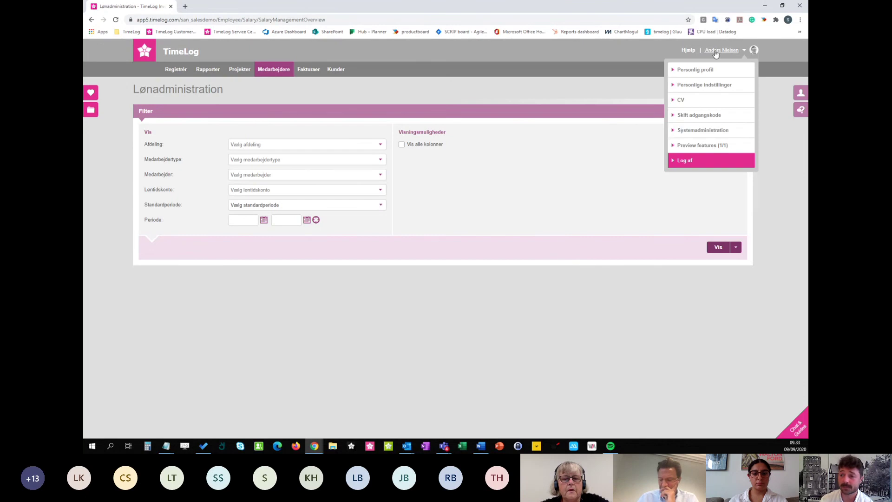
click(703, 131)
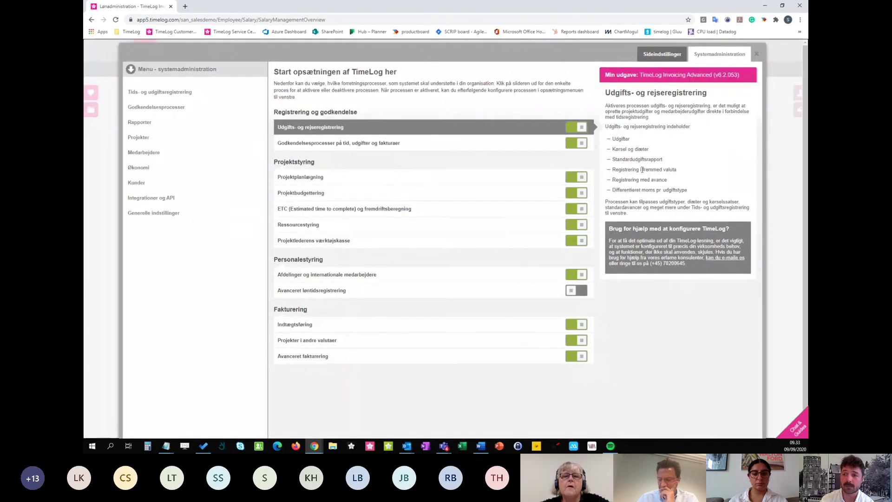
Check the edition name and version stated on the system administration overview.
drag(640, 74, 692, 74)
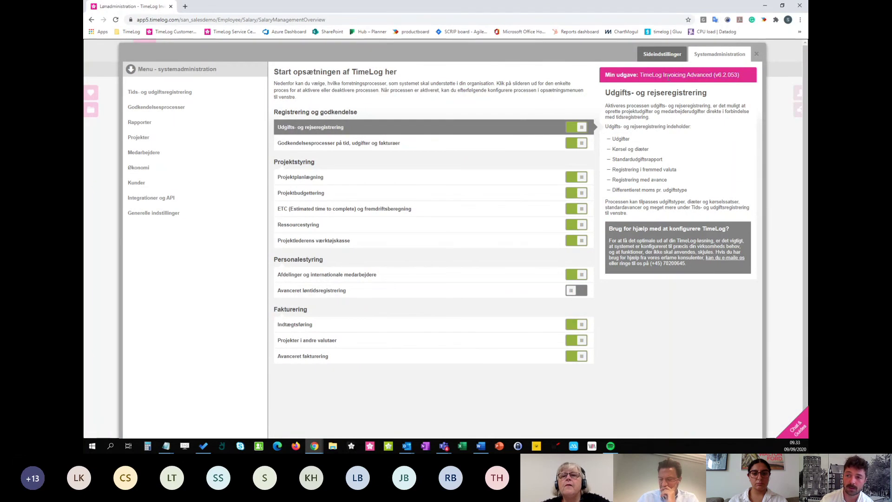
drag(686, 75, 726, 75)
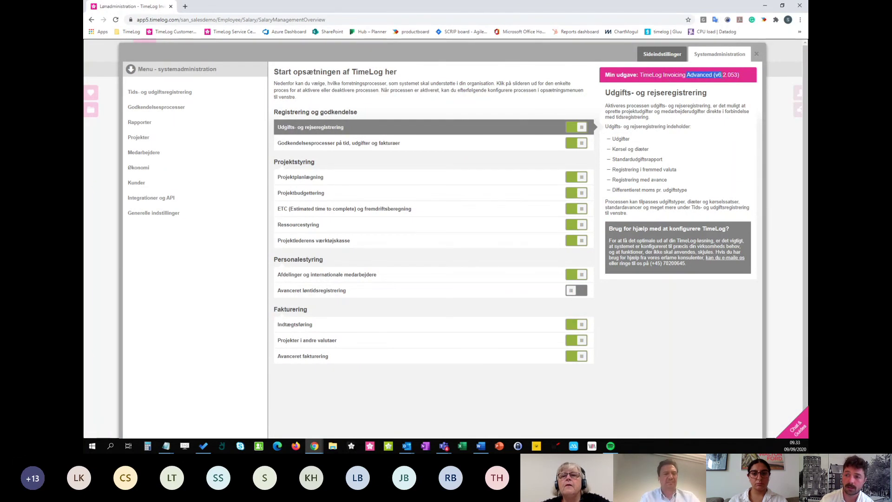
click(689, 76)
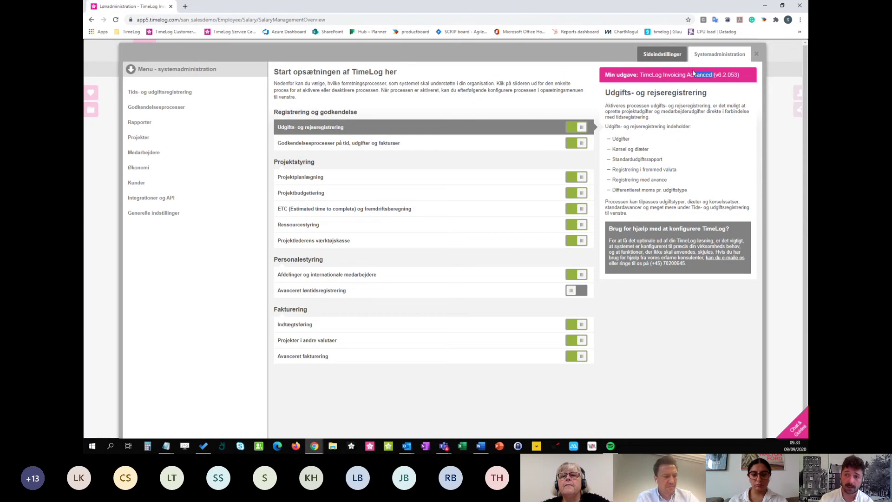
click(692, 73)
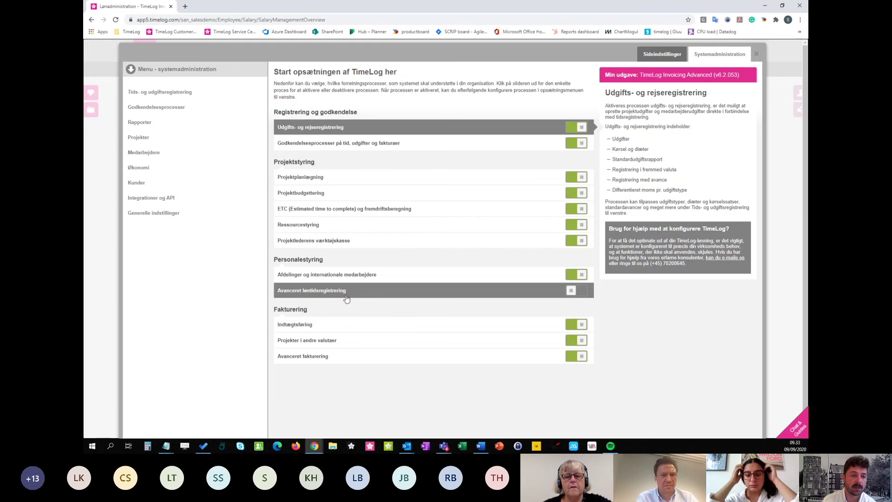
View the Lønregler page in the employee settings and its blank form for a new salary rule.
click(163, 153)
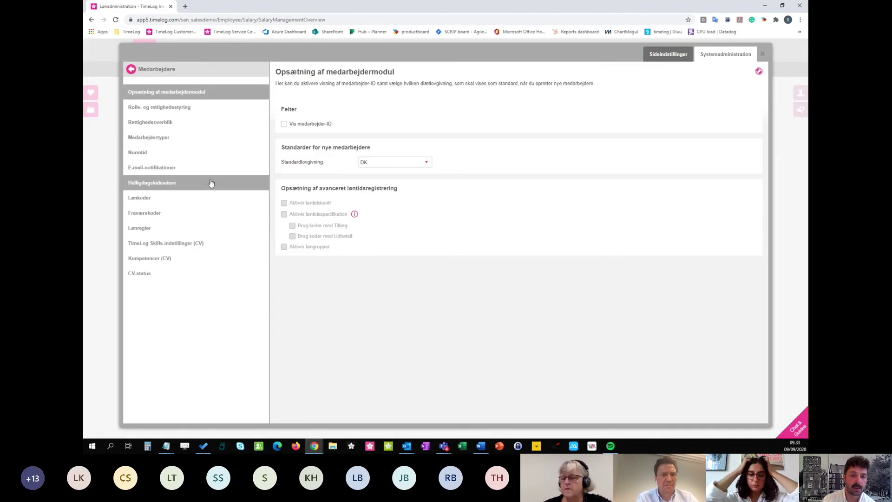
click(167, 233)
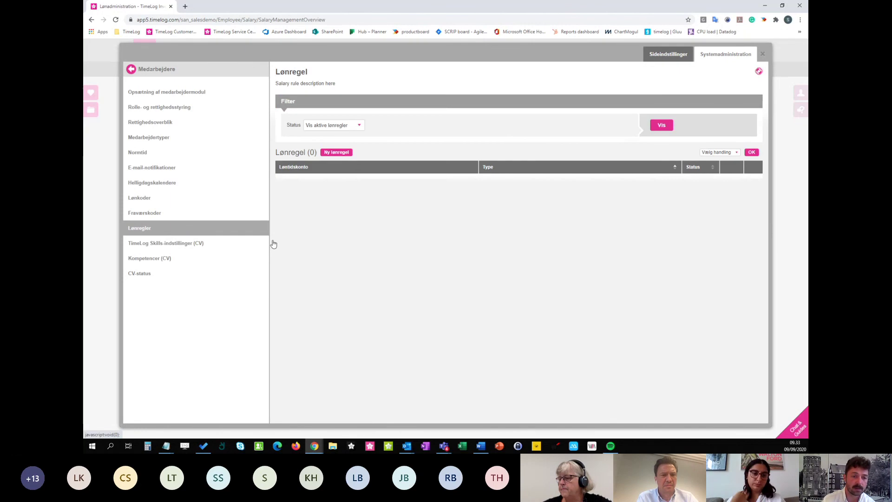
click(334, 153)
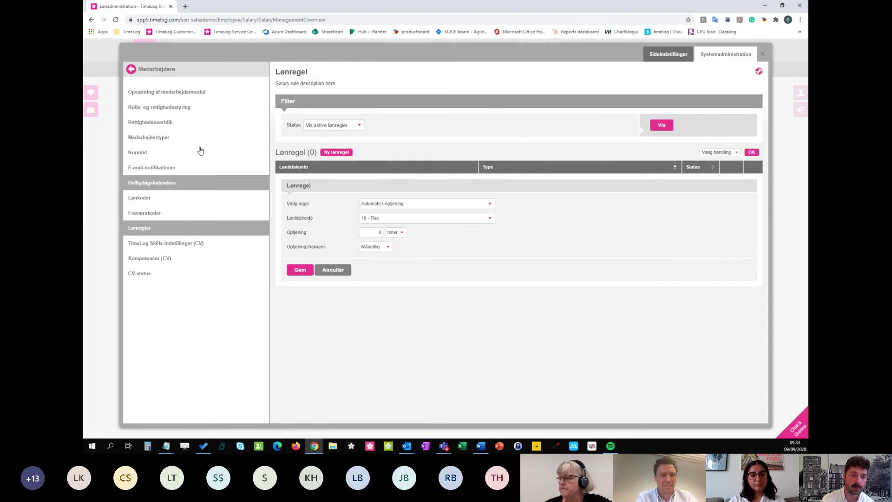
Enable Avanceret løntidsregistrering in the system administration overview and open the employees' Løntidskonti settings.
click(170, 72)
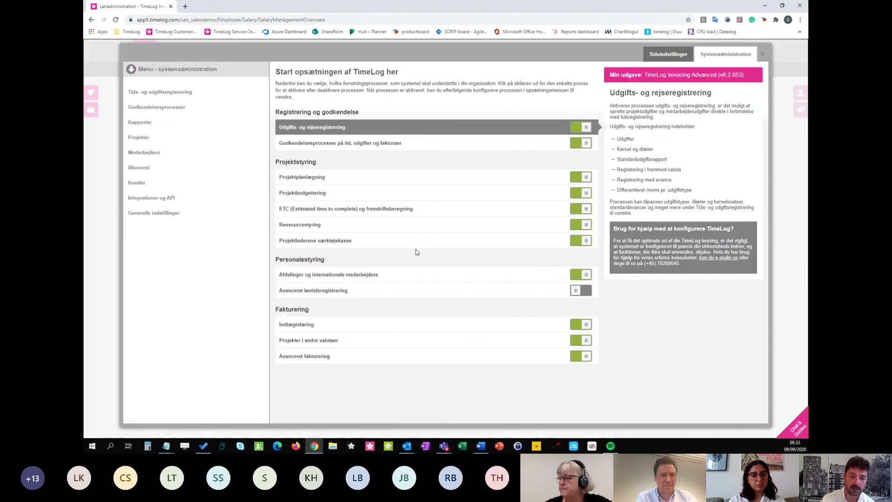
click(583, 295)
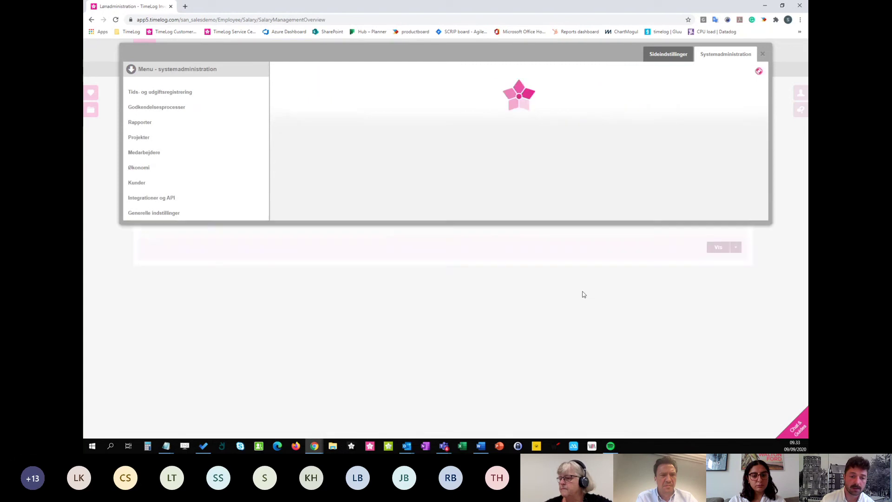
click(156, 152)
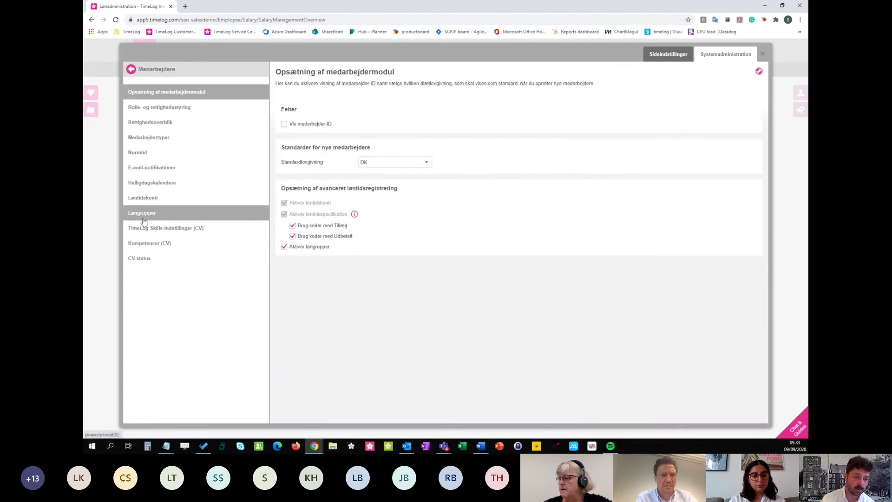
click(177, 203)
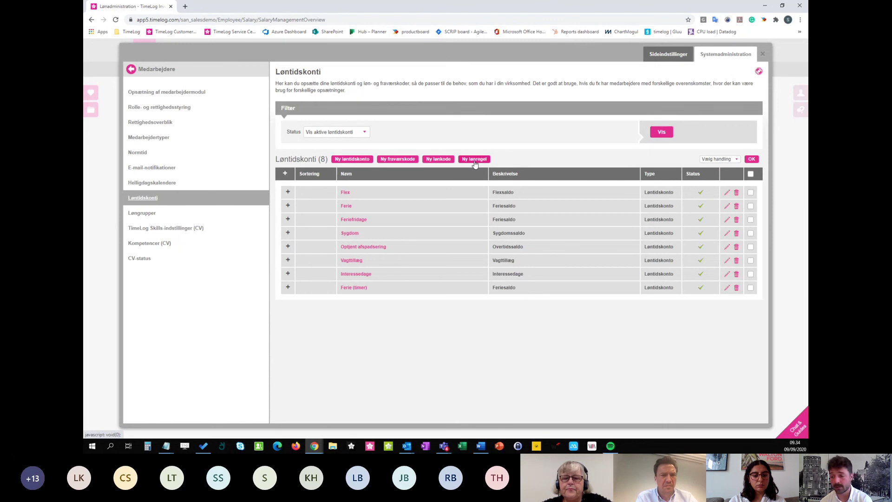
Look at the list of help guides and close it again.
click(803, 432)
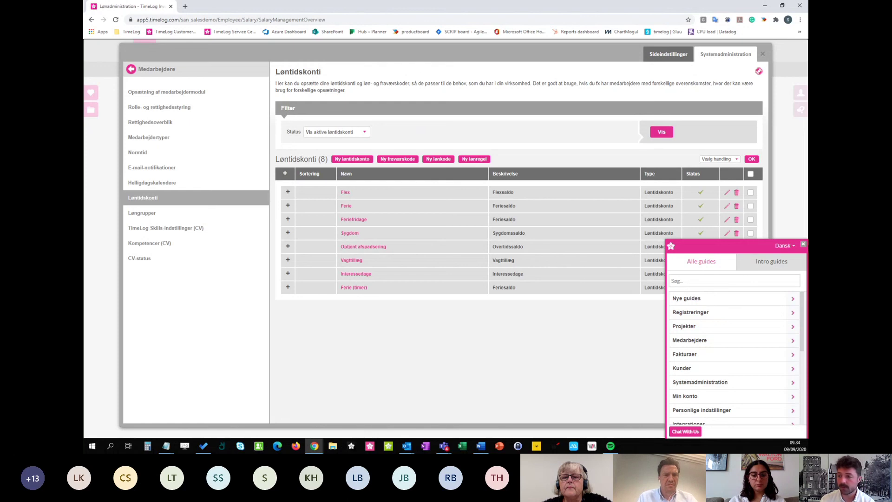
click(804, 245)
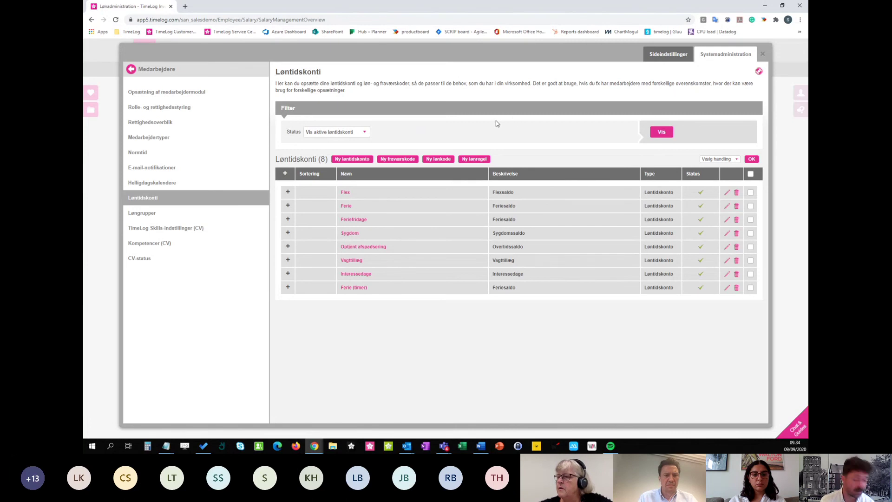
Start a new salary rule under Løntidskonti with the rule type Automatisk optjening.
click(469, 161)
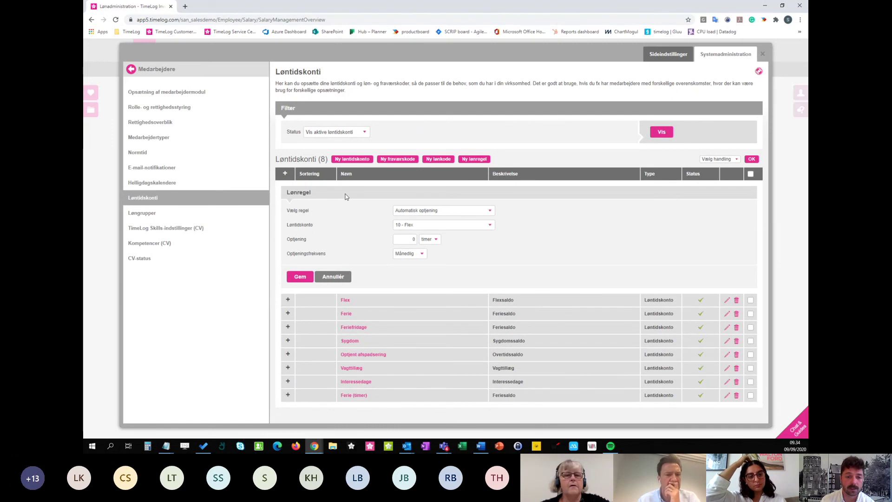
click(326, 212)
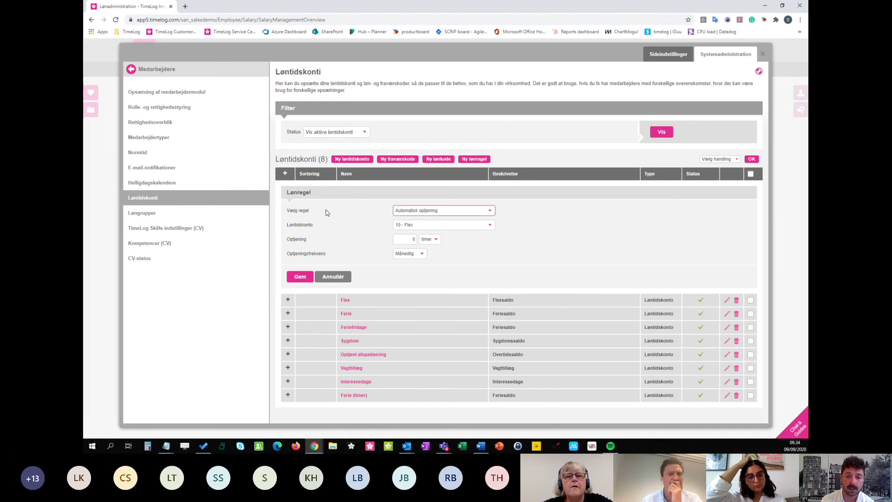
click(459, 213)
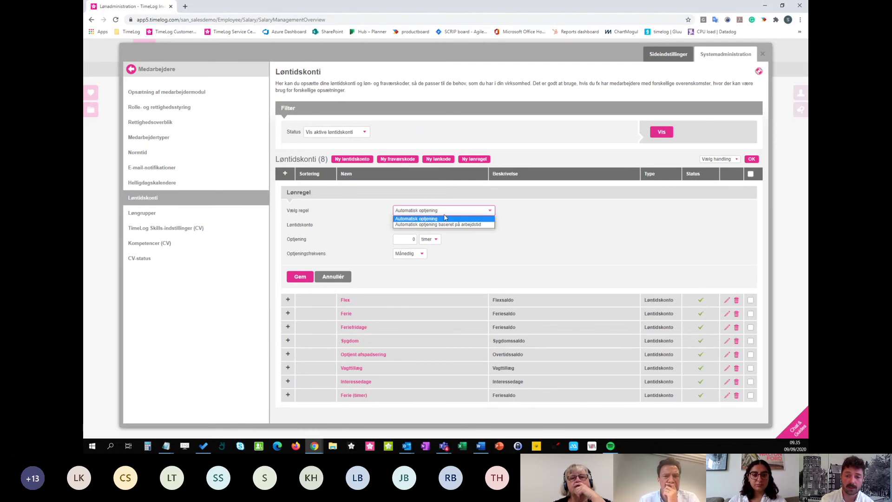
click(422, 219)
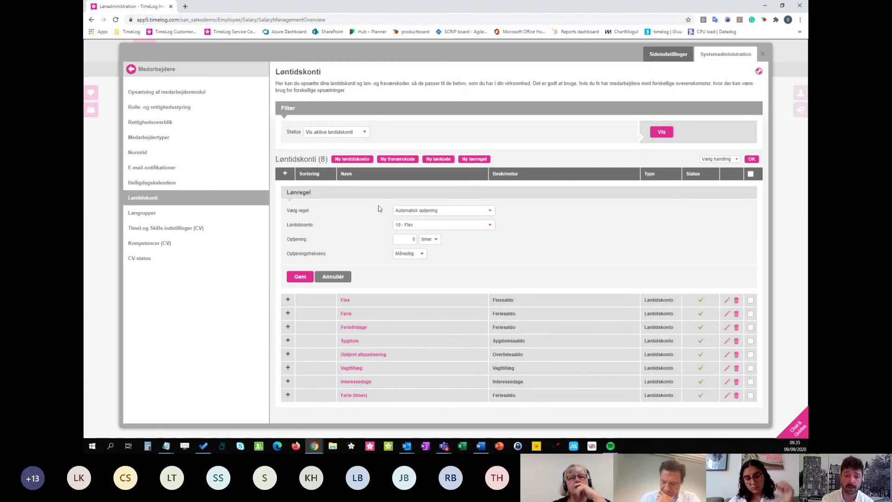
Assign the rule to the account 20 - Ferie and set its earning to 2,08 dage.
click(422, 225)
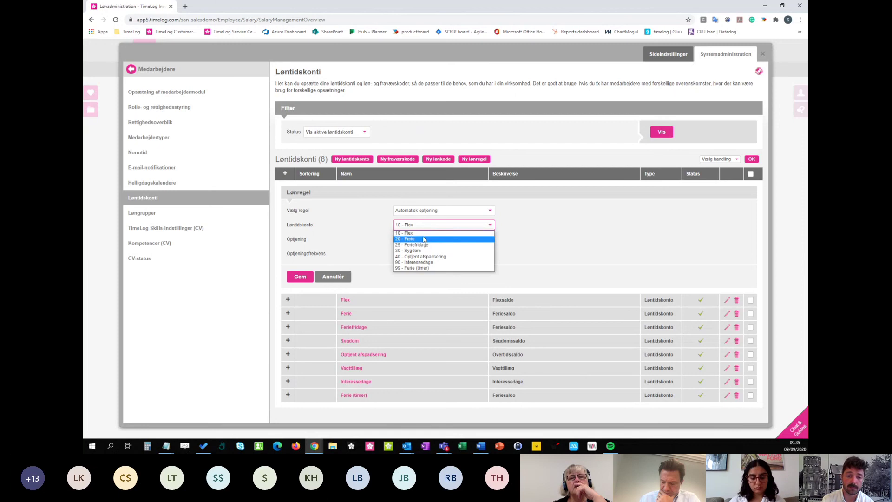
click(409, 239)
click(399, 240)
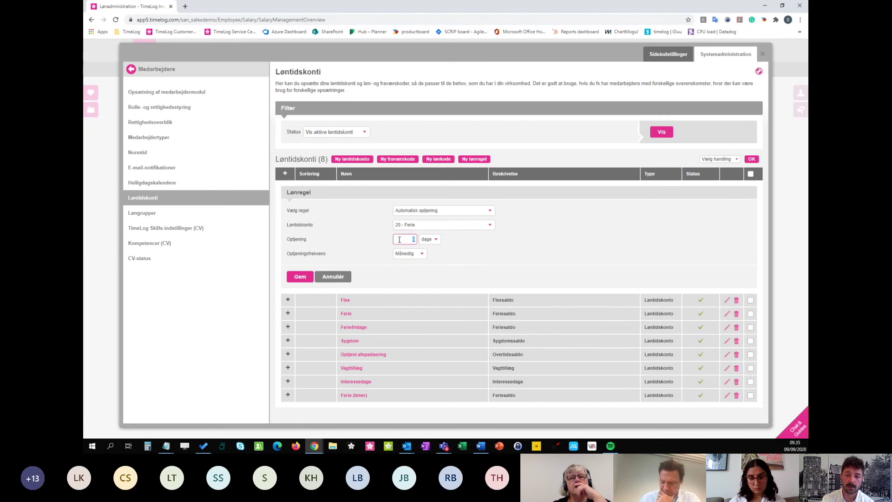
text(2,0)
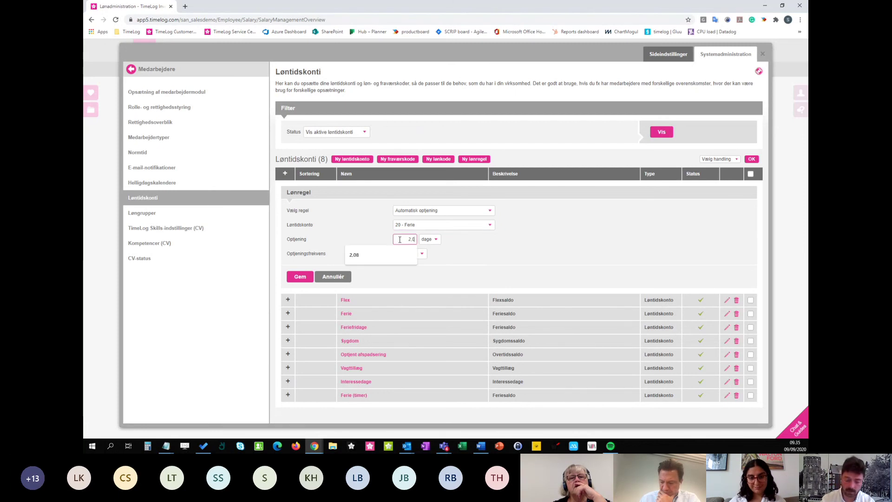
text(8)
click(462, 238)
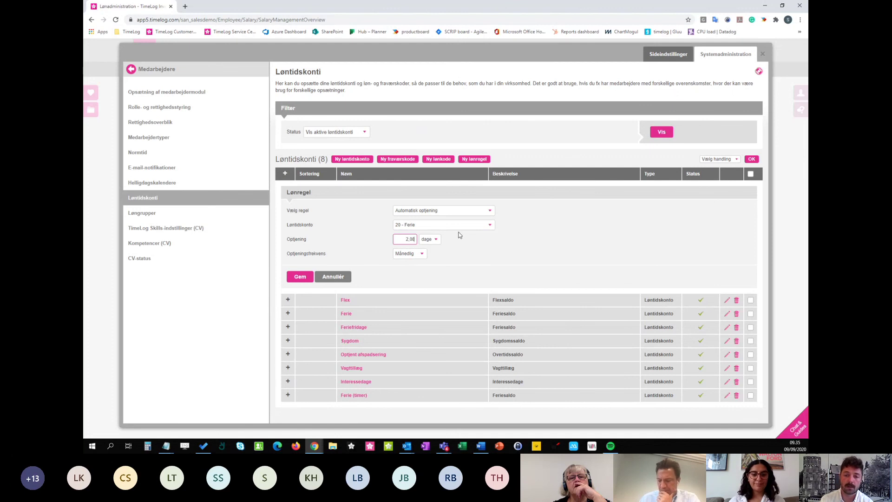
click(430, 238)
click(426, 246)
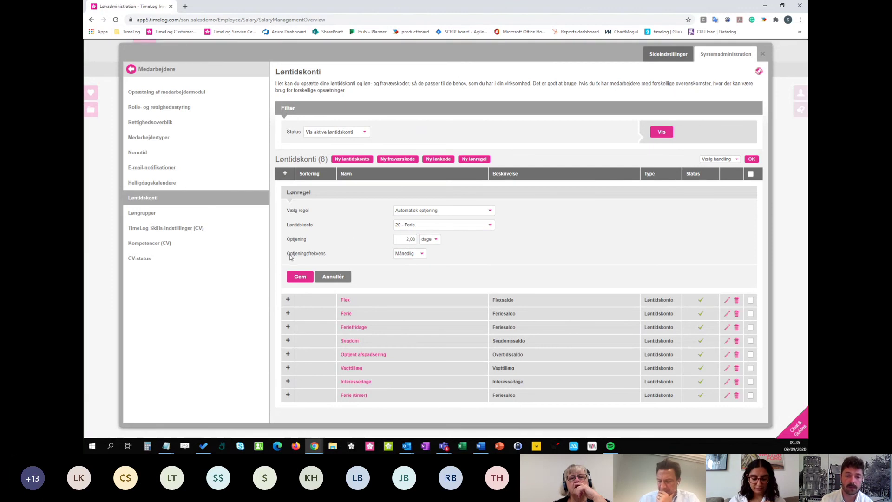
Save the Ferie rule with the earning frequency Månedlig.
drag(289, 256, 332, 257)
click(355, 258)
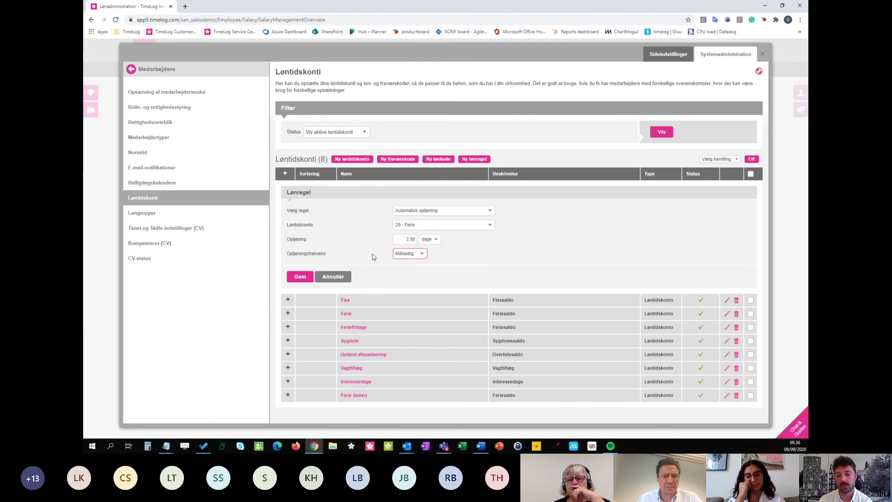
click(450, 253)
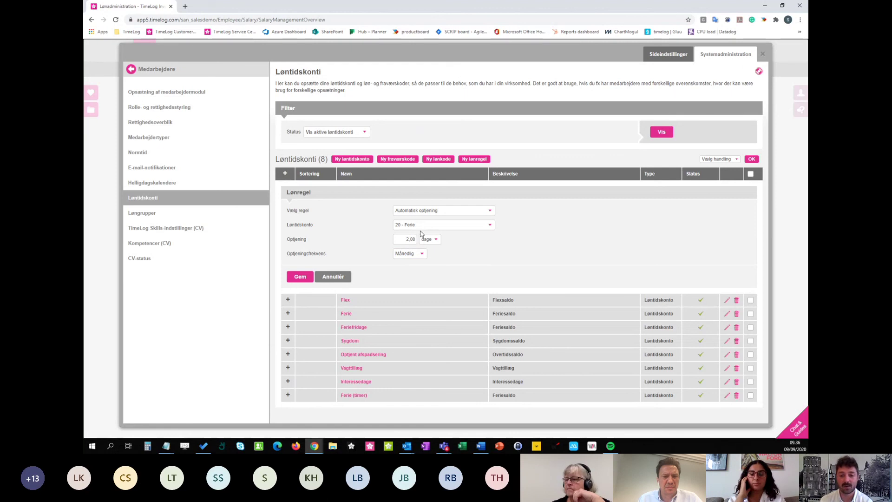
click(301, 277)
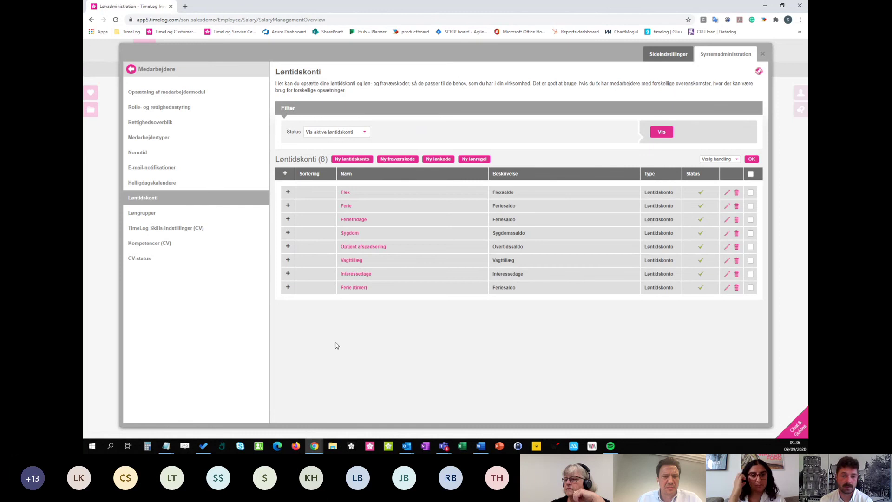
Expand the Ferie account and review the settings of its Automatisk optjening rule without changing them.
click(288, 206)
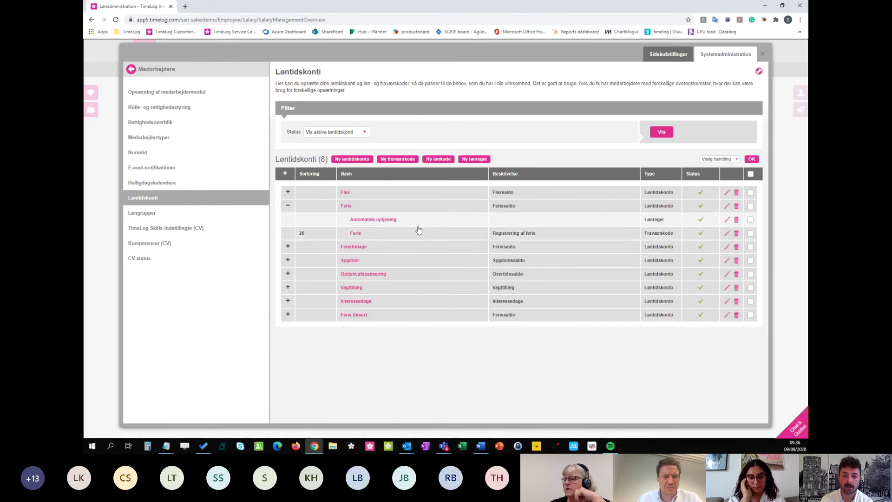
double_click(658, 220)
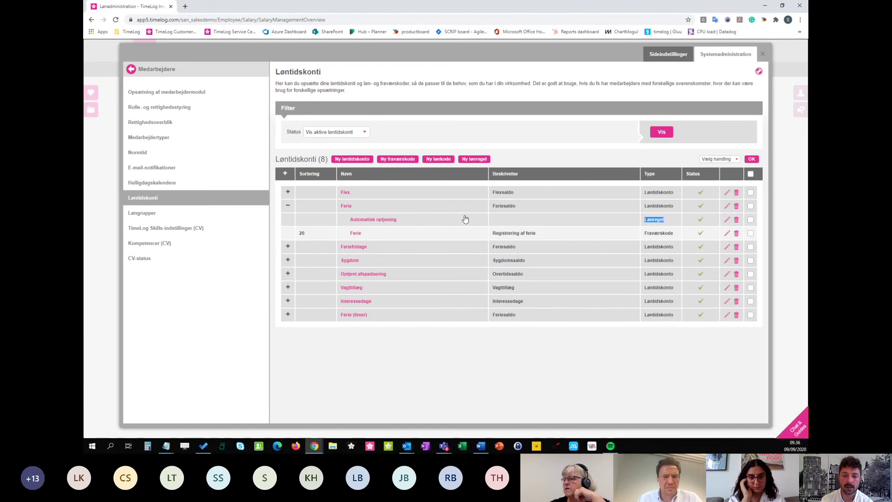
click(370, 220)
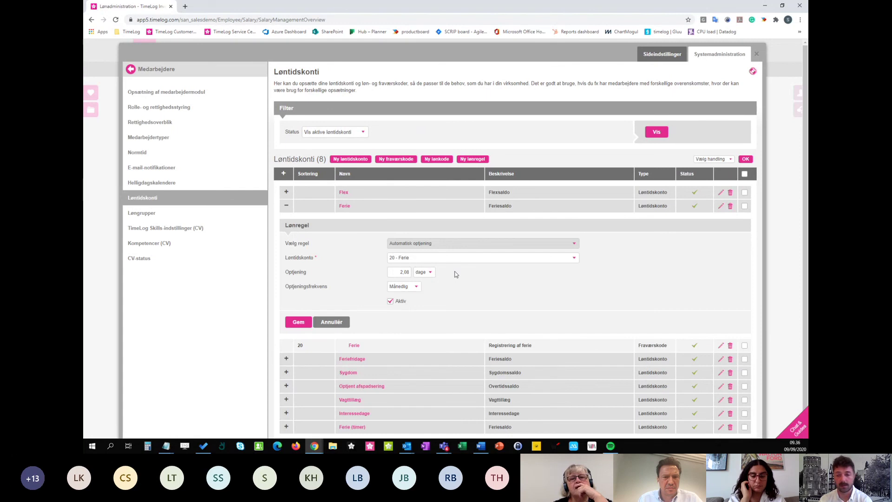
click(329, 323)
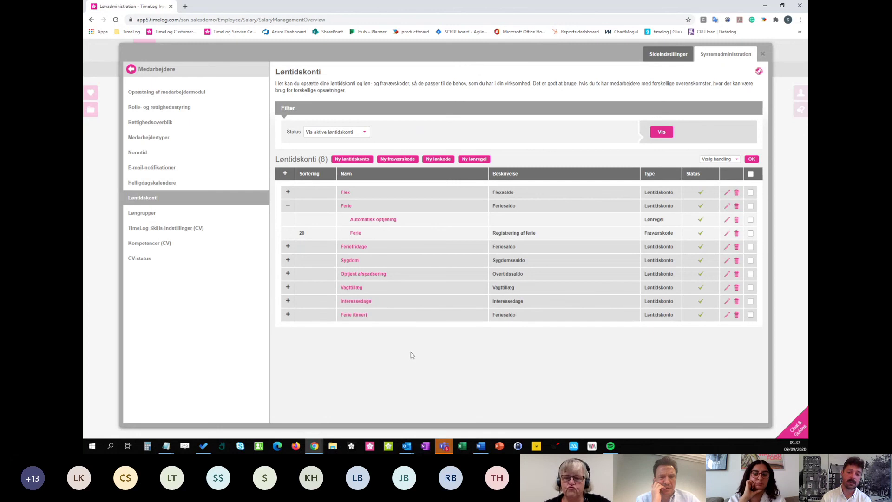
Start a new Automatisk optjening salary rule for the account 25 - Feriefridage and set its earning to 5 dage.
click(485, 159)
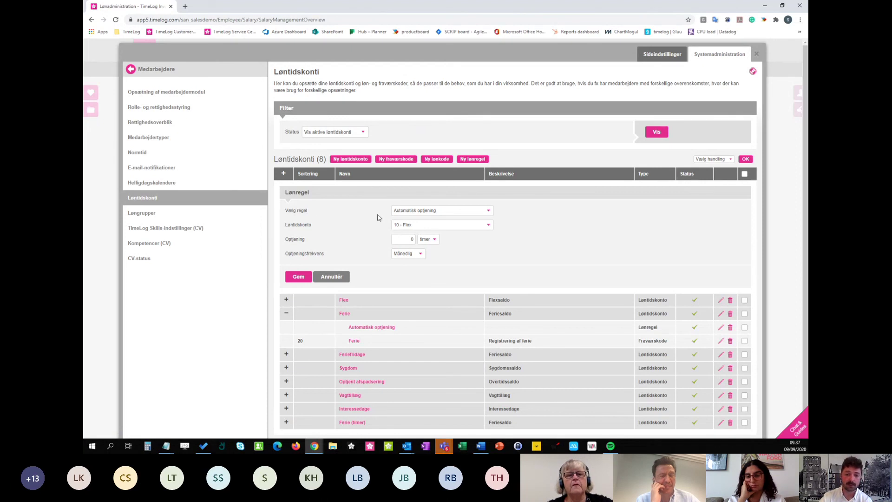
click(415, 226)
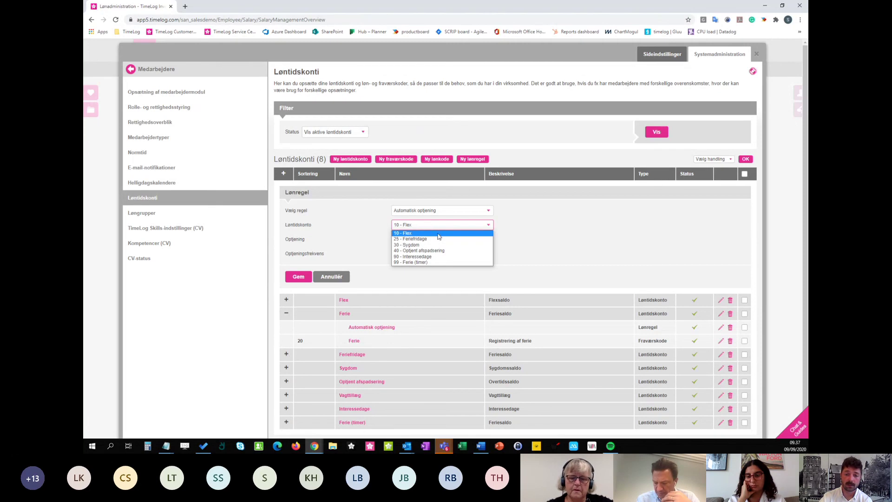
click(459, 239)
click(407, 242)
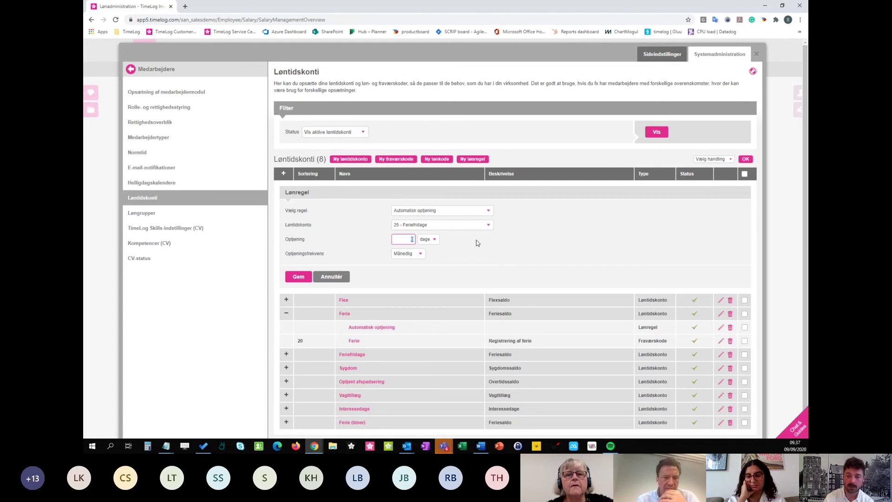
text(0,42)
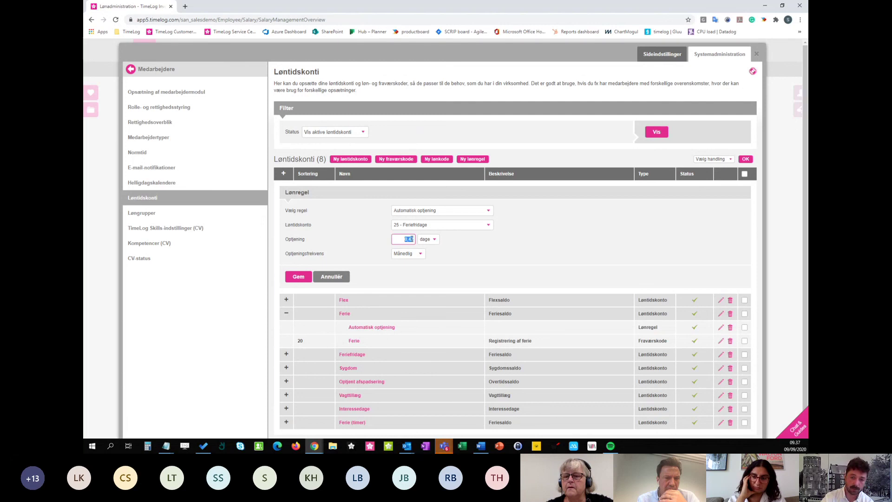
double_click(413, 239)
text(5)
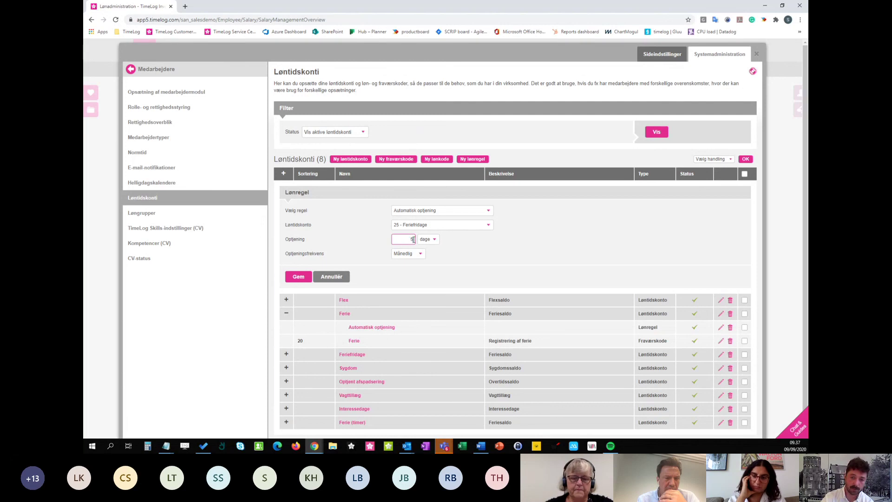
click(455, 243)
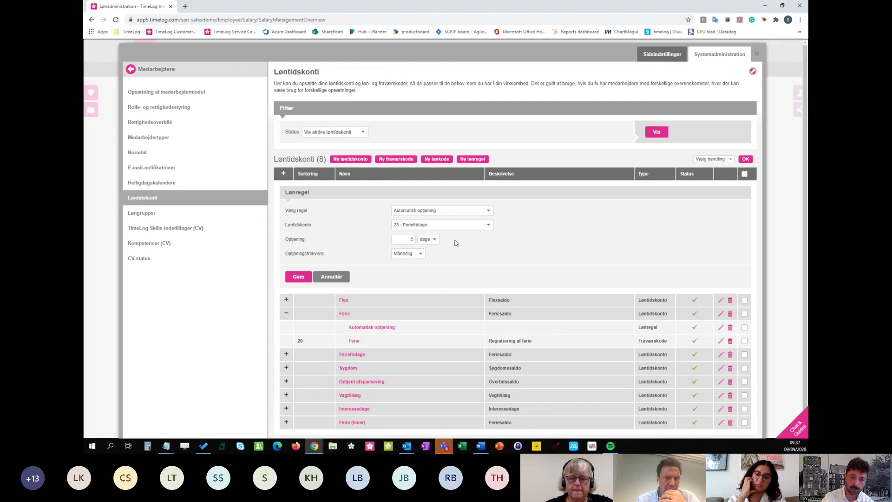
Set the Feriefridage rule's earning frequency to Årligt with Maj as the accrual month, save it, and expand the Feriefridage account.
click(407, 253)
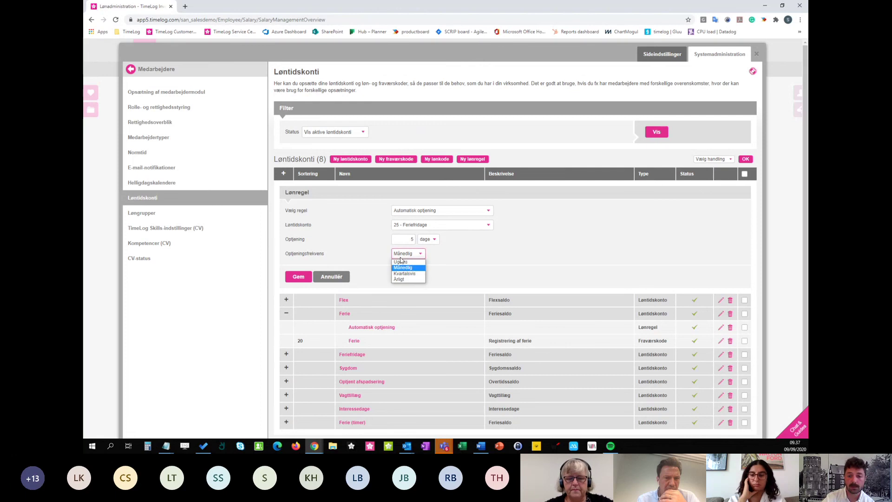
click(404, 279)
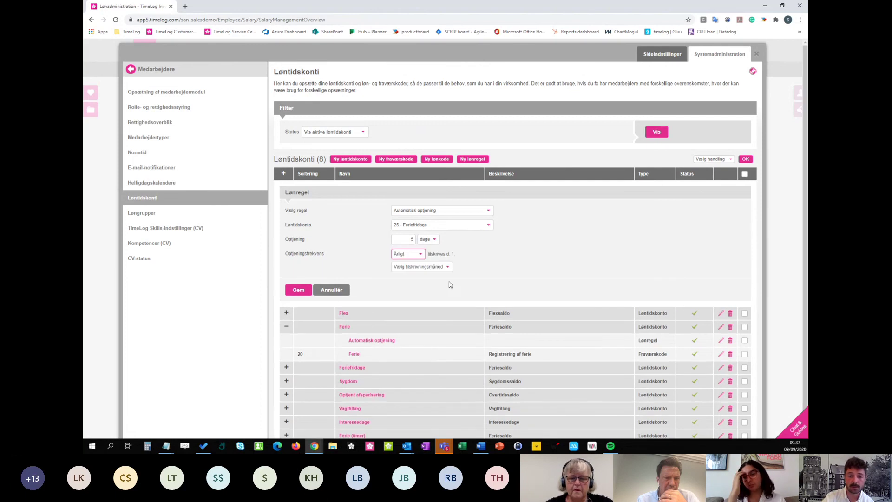
click(352, 262)
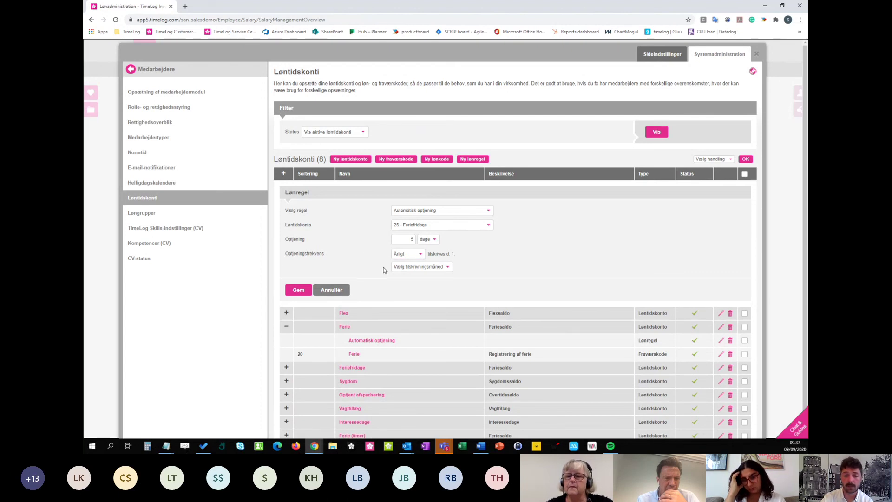
click(431, 266)
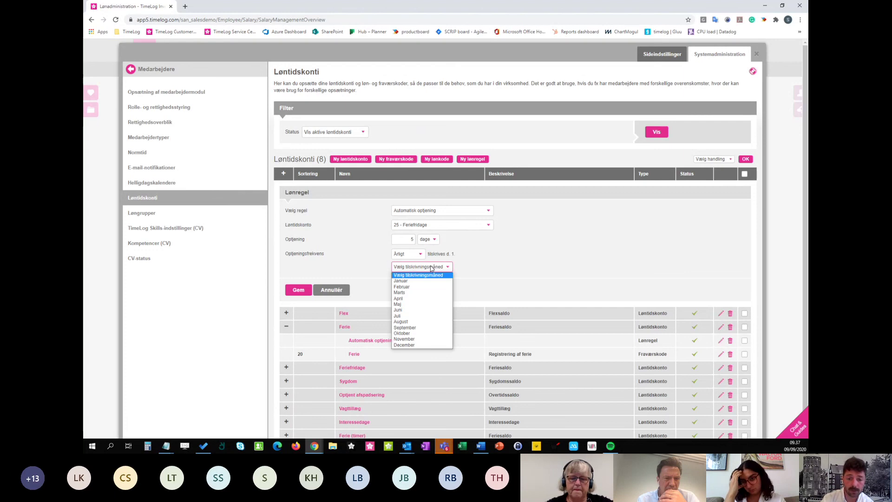
click(423, 304)
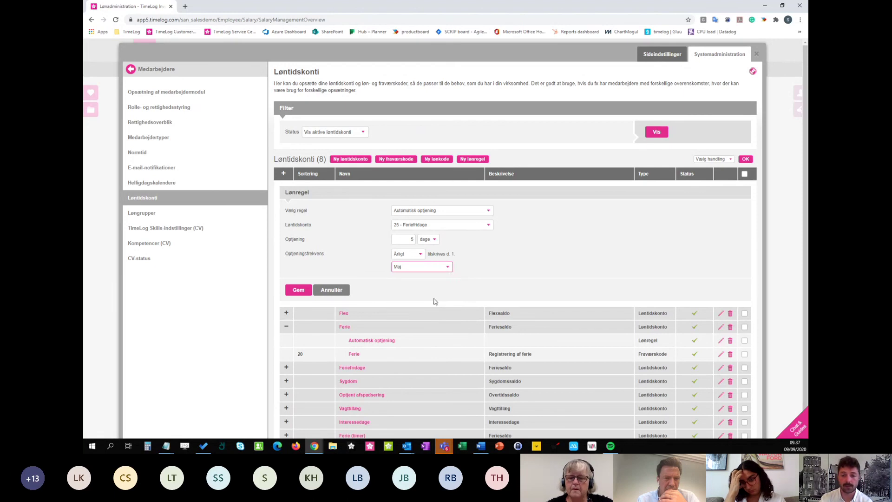
click(303, 290)
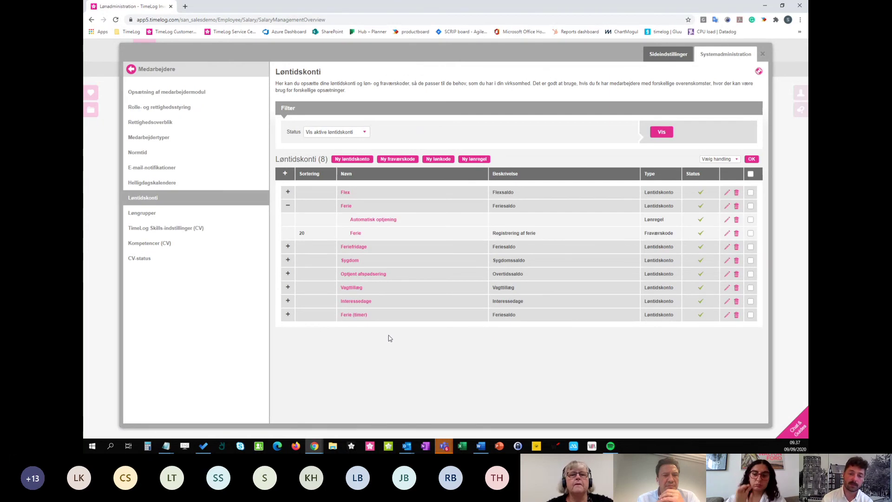
click(287, 247)
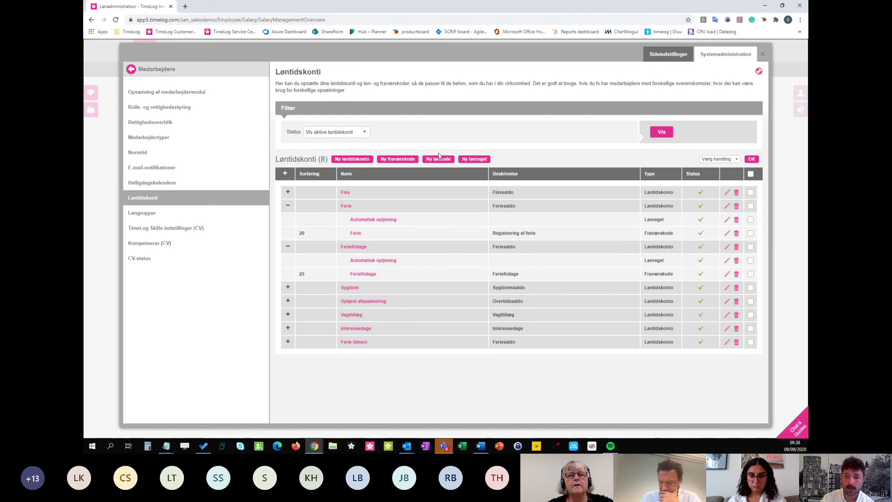
Start a new salary rule of type Automatisk optjening baseret på arbejdstid with an earning of 2,08 times the average workday.
click(474, 159)
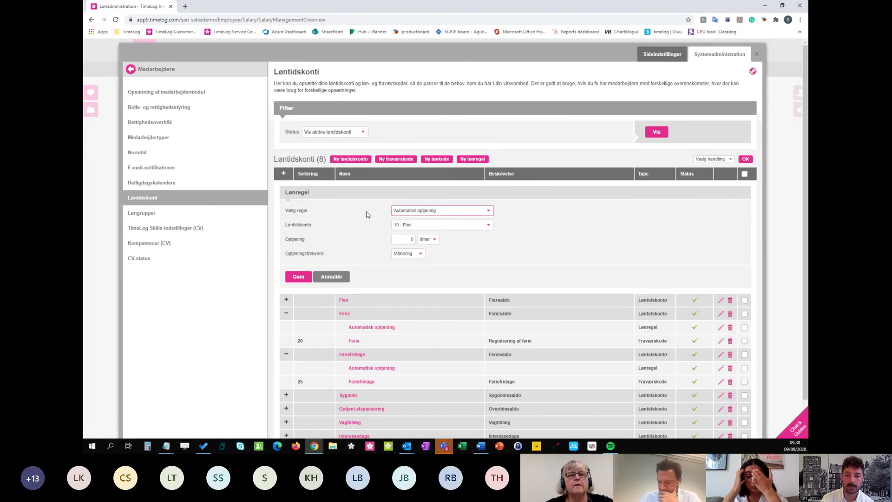
click(456, 211)
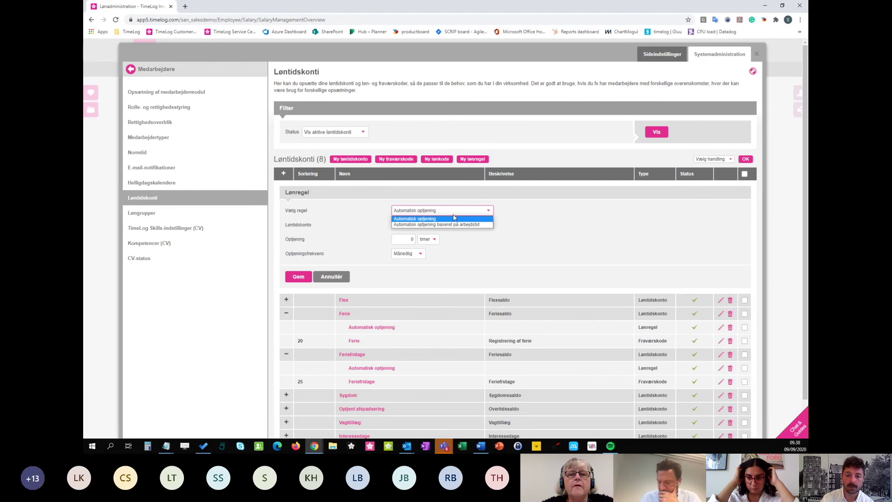
click(468, 224)
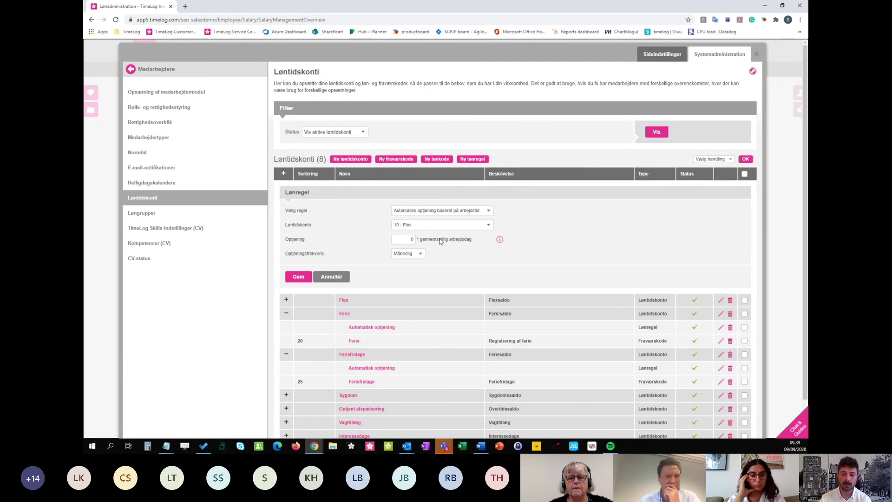
click(396, 237)
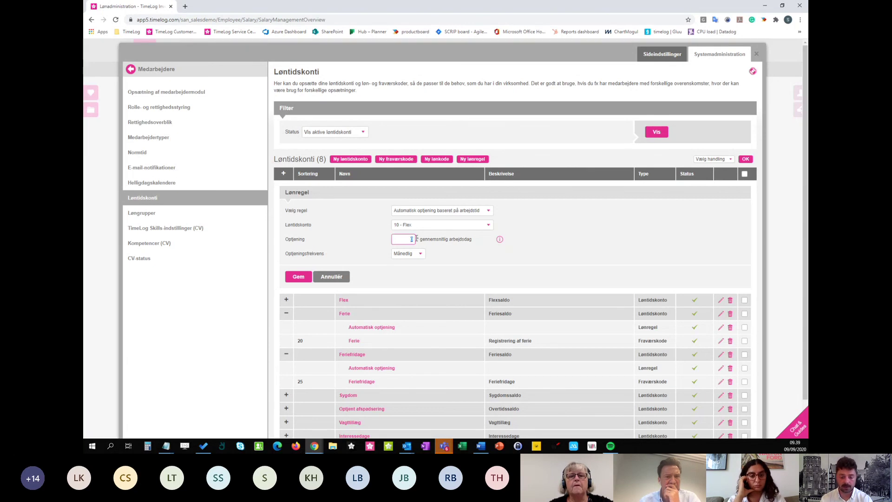
text(2,08)
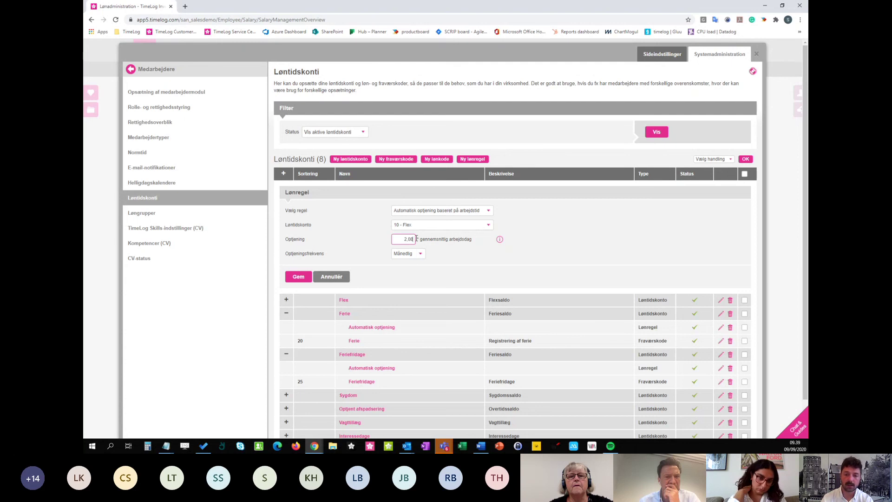
click(422, 245)
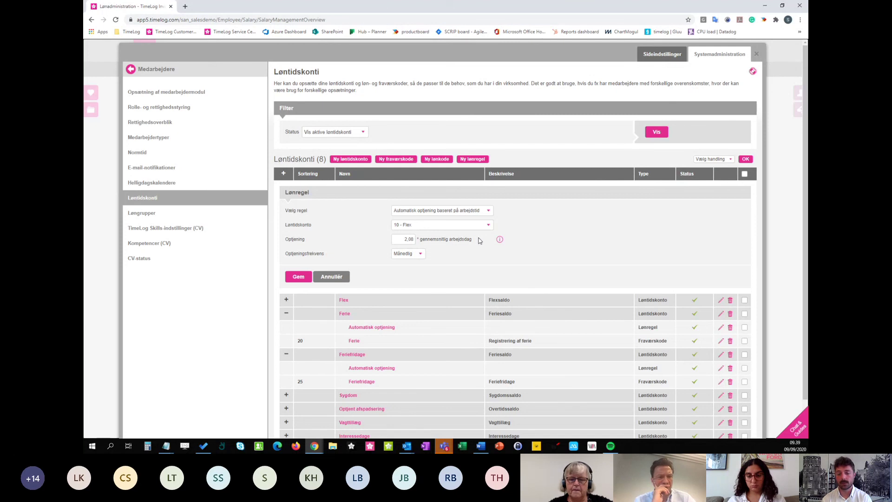
Assign the working-time-based rule to the account 99 - Ferie (timer), save it, and expand that account.
click(448, 226)
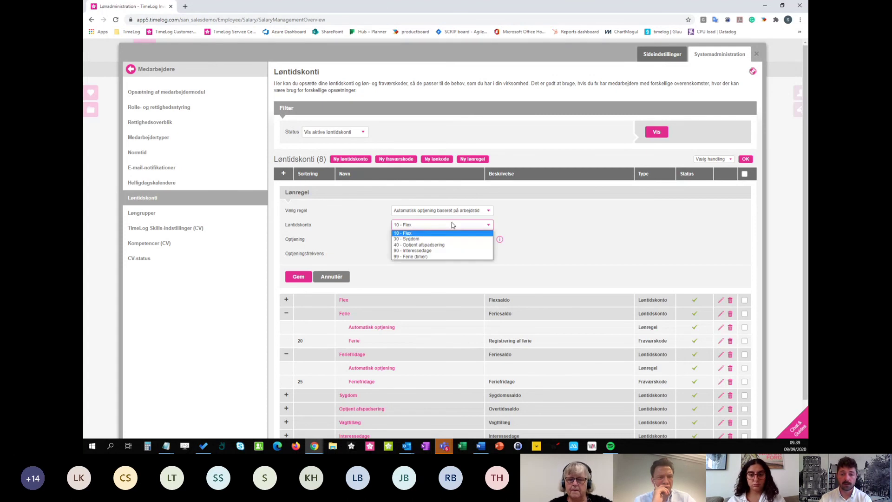
click(436, 257)
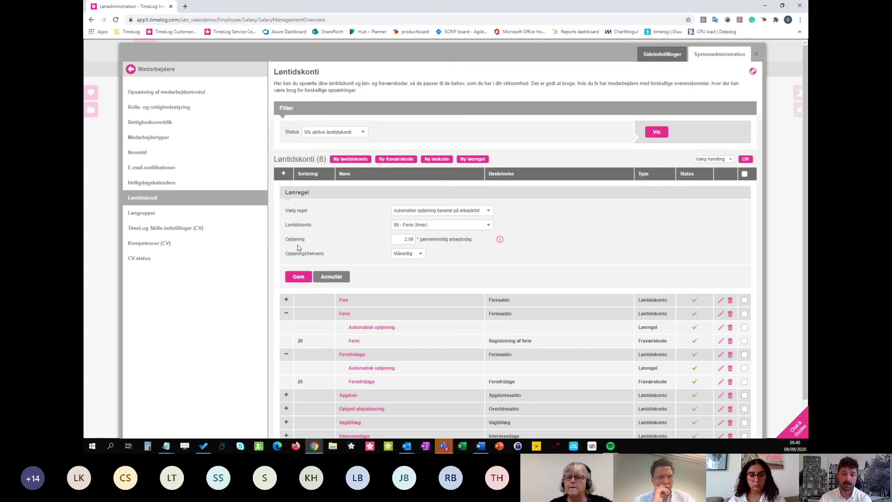
click(298, 277)
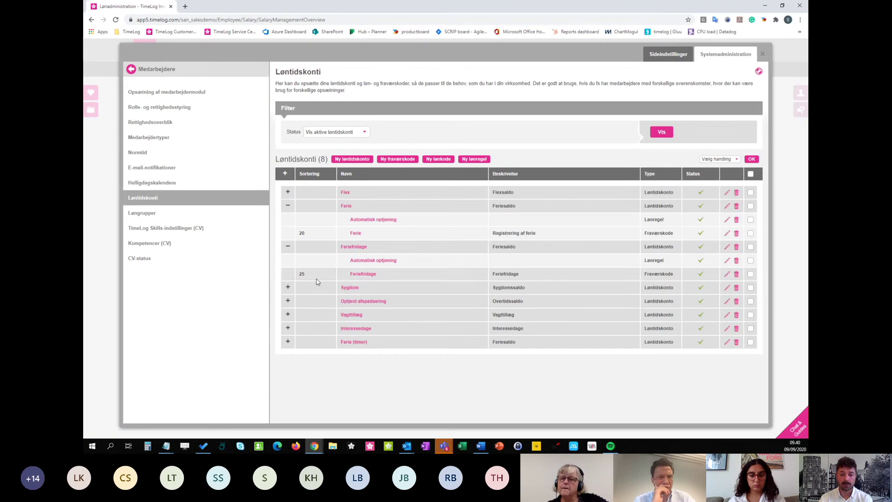
click(287, 342)
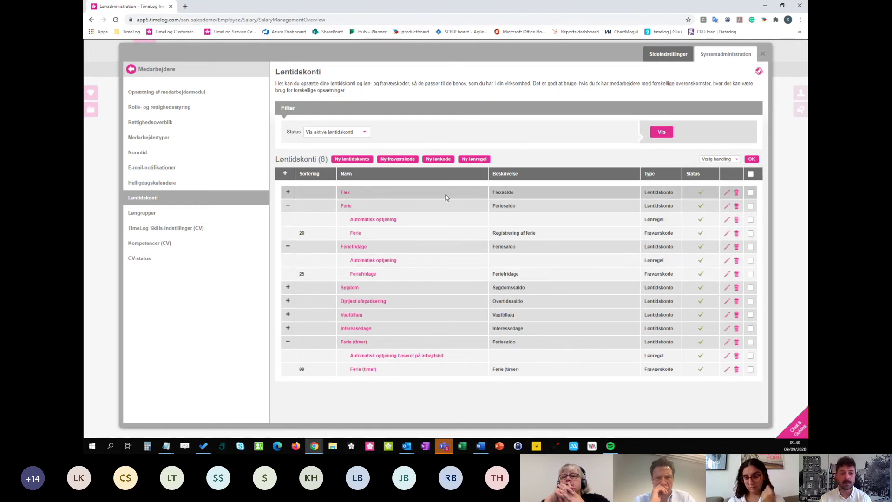
Review the salary accounts assigned to the Danmark group under Løngrupper and return to Løntidskonti.
click(161, 220)
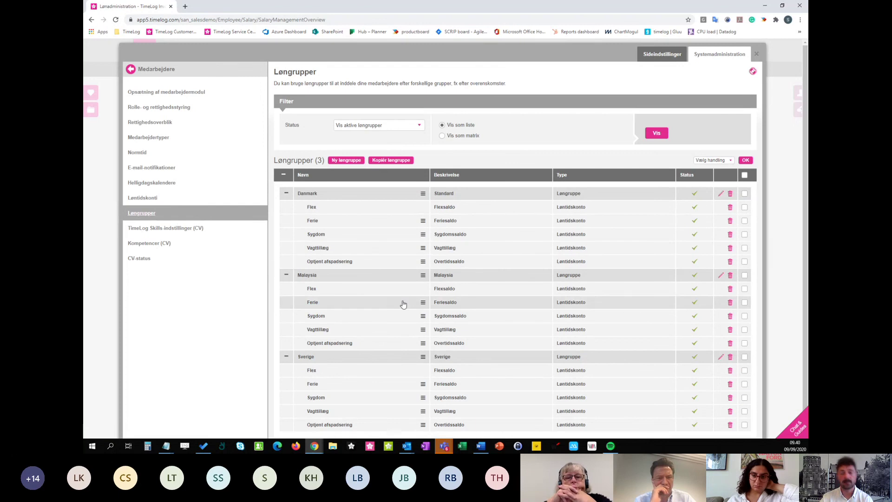
click(284, 176)
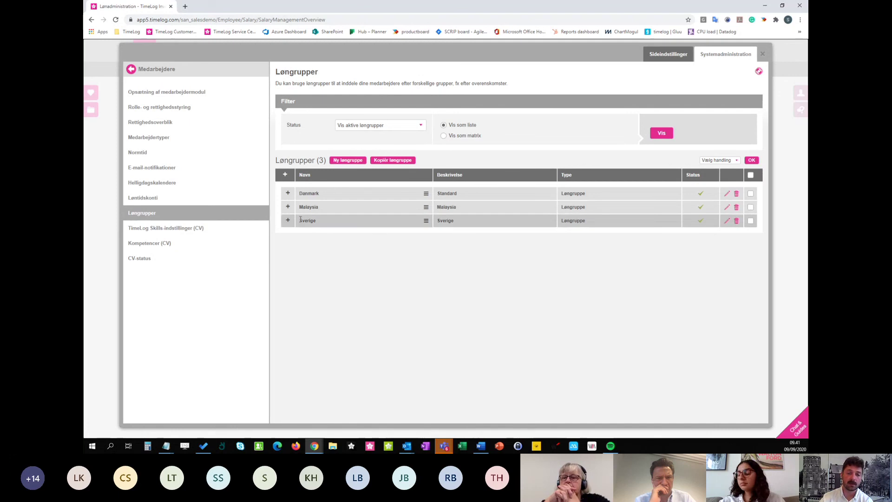
click(287, 193)
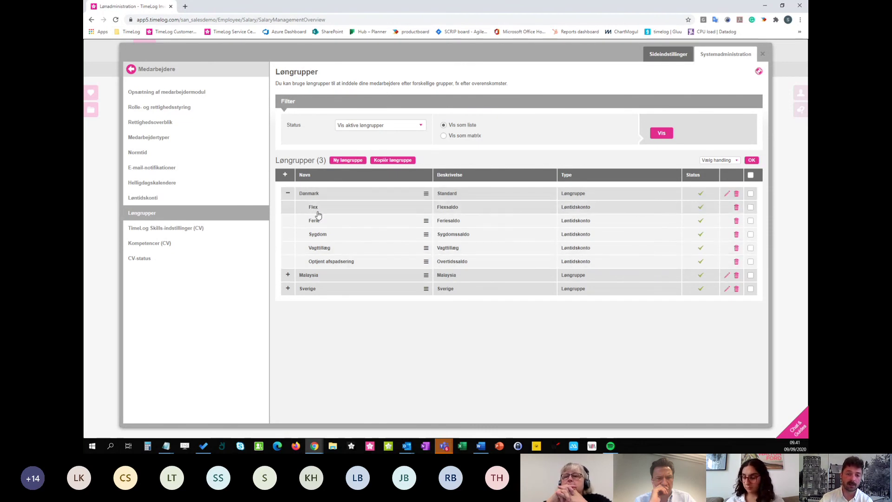
click(288, 193)
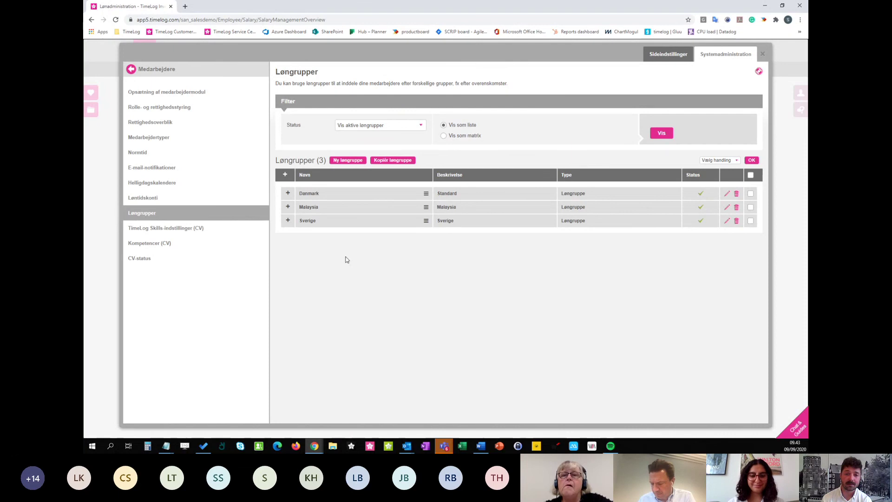
click(166, 198)
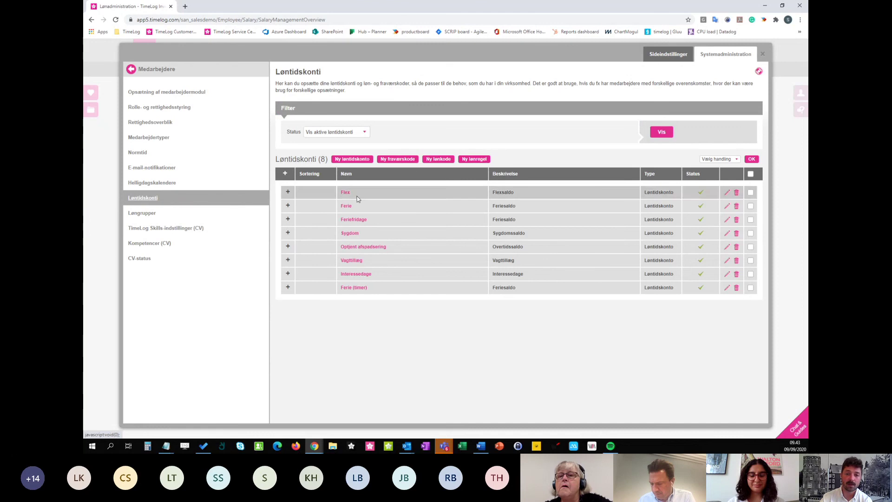
click(469, 162)
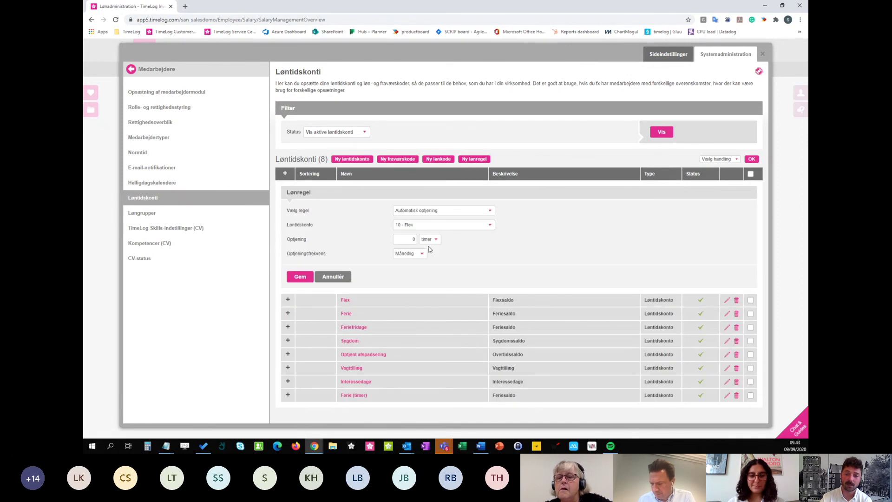
click(456, 211)
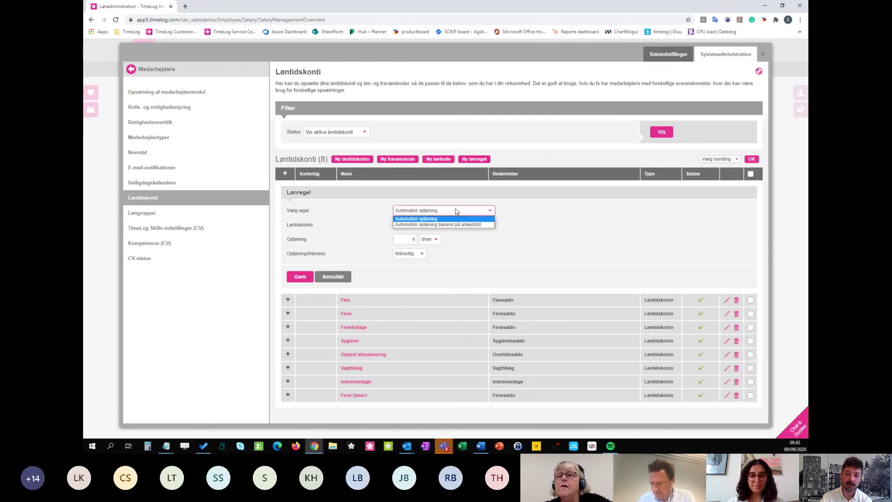
click(515, 210)
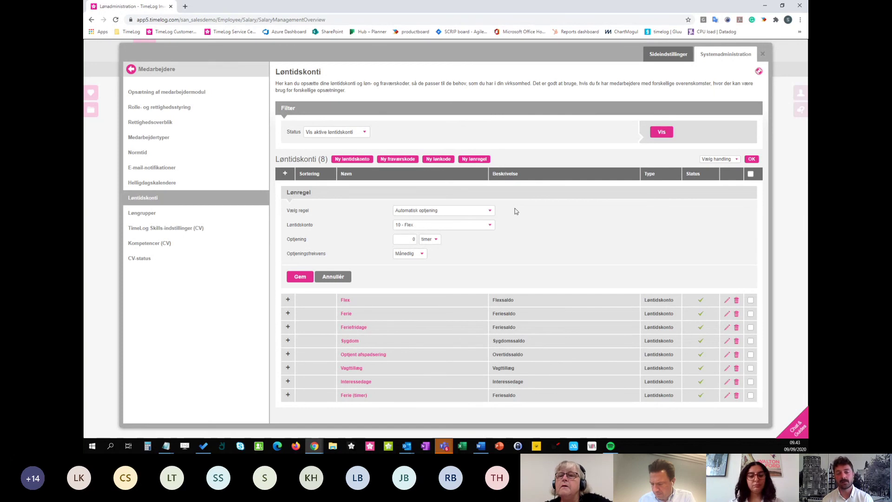
click(409, 257)
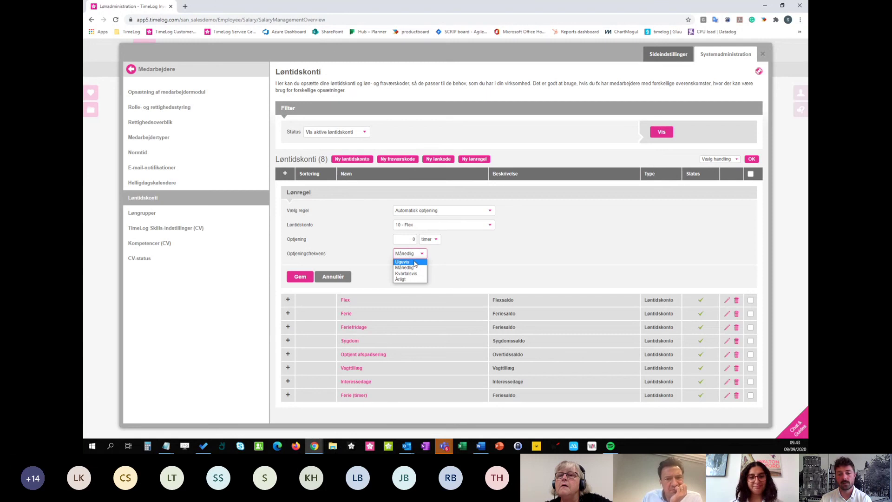
click(415, 263)
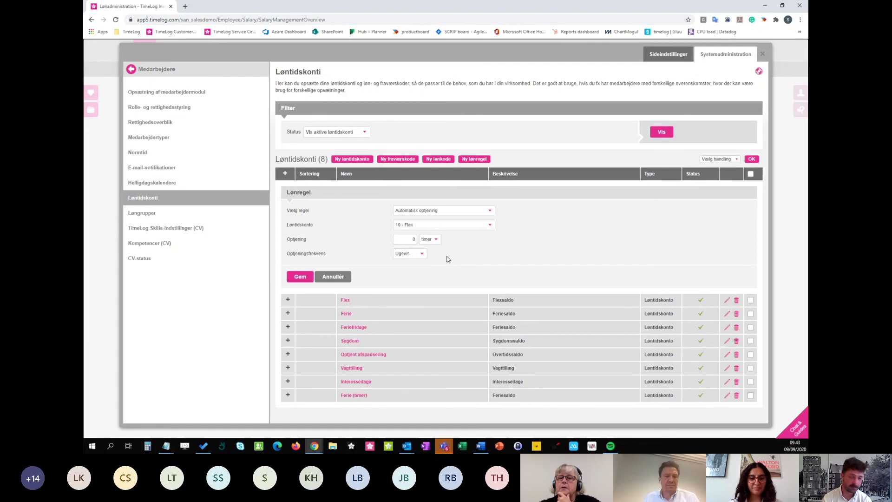
click(336, 276)
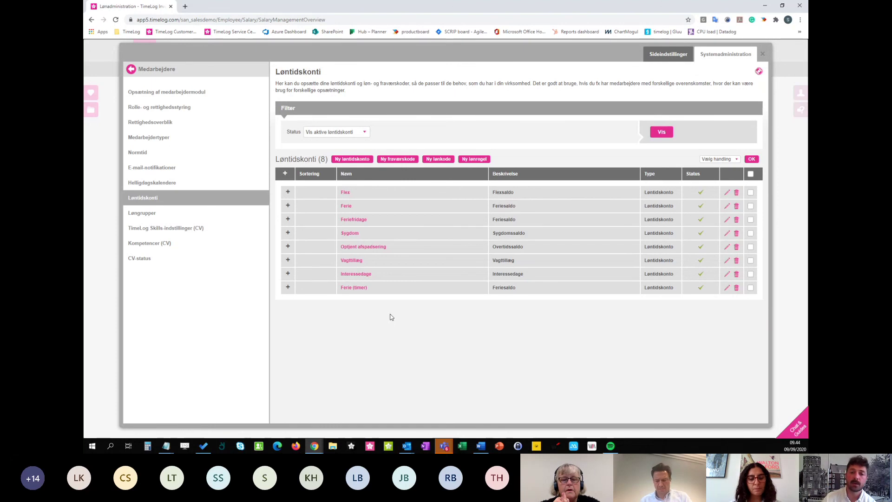
Compare the earning settings for Automatisk optjening and Automatisk optjening baseret på arbejdstid in a new salary rule, and discard it.
click(474, 159)
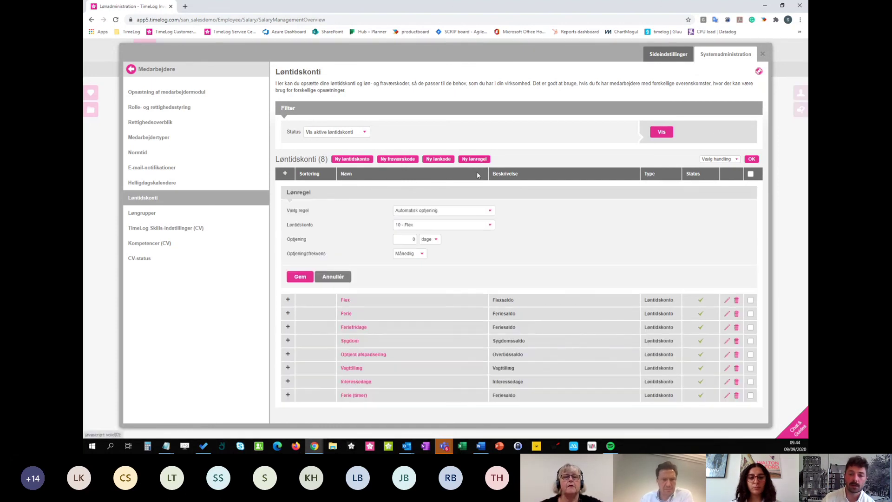
click(416, 211)
click(417, 213)
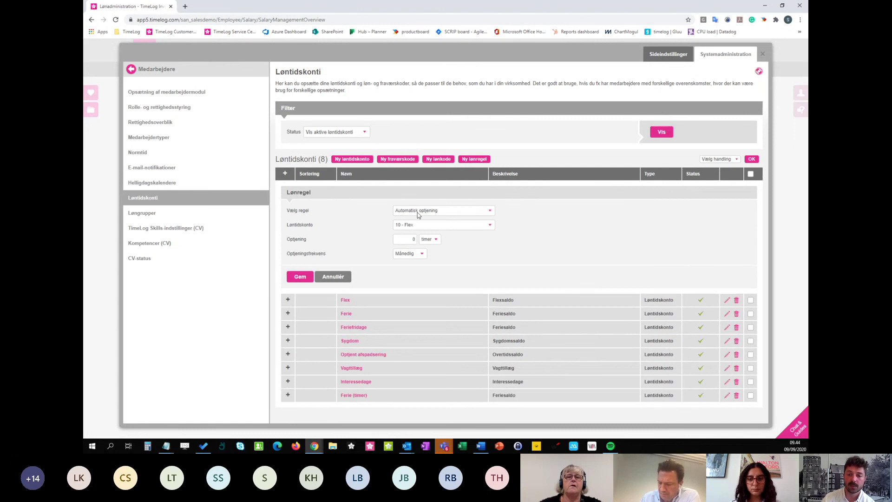
click(429, 240)
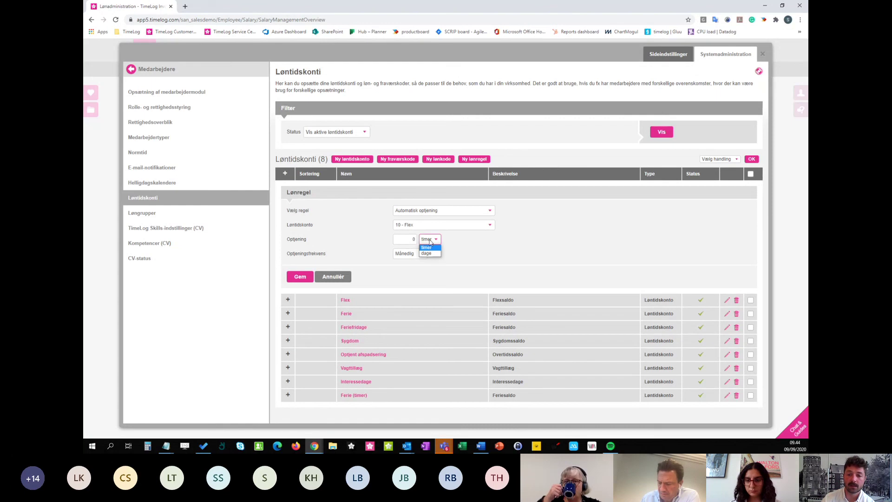
click(458, 241)
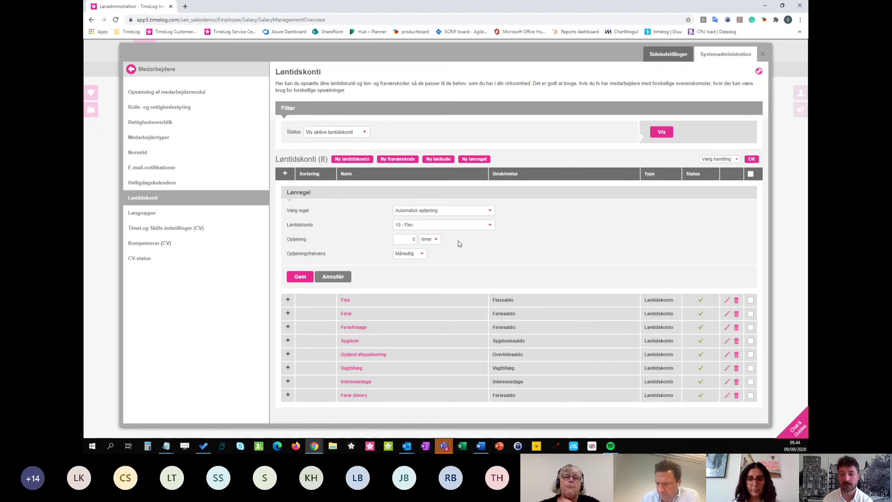
click(436, 212)
click(437, 225)
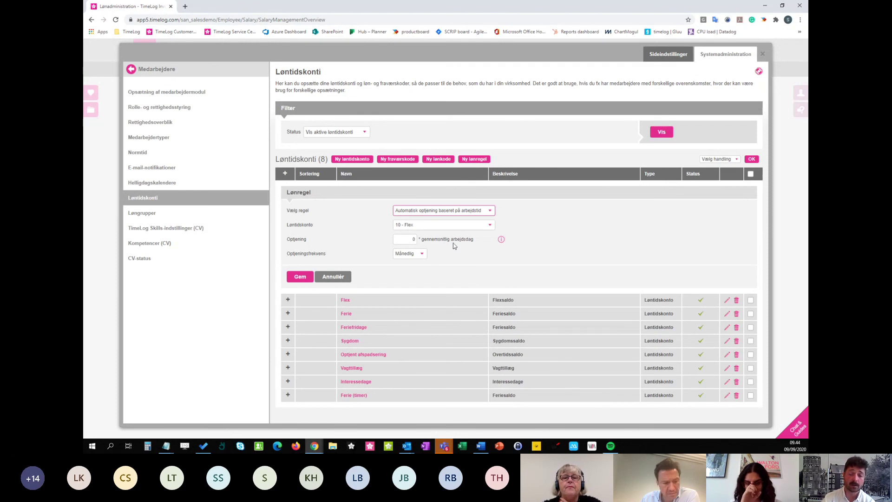
click(414, 238)
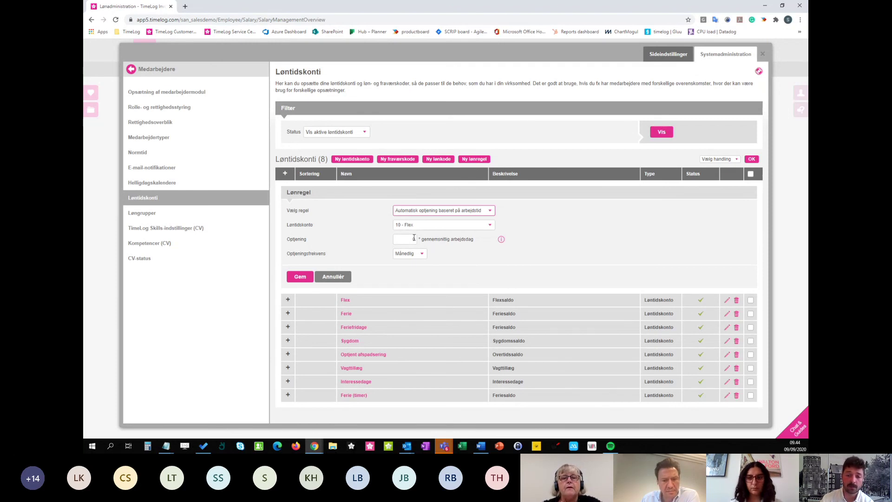
click(414, 238)
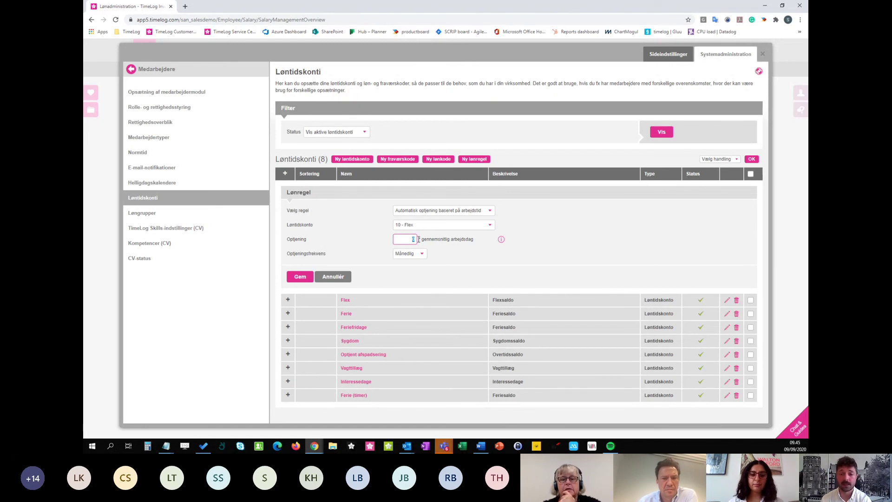
click(346, 277)
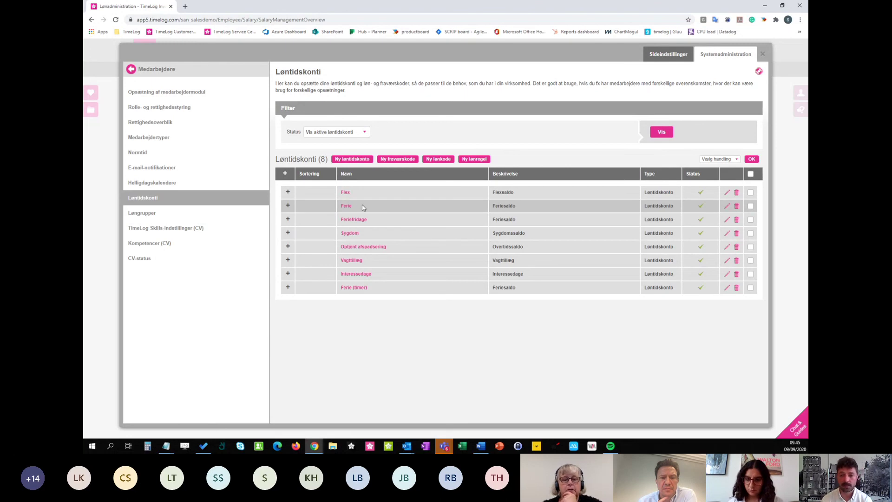
Collapse the Danmark, Malaysia and Sverige groups under Løngrupper and close the system administration.
click(168, 212)
click(286, 193)
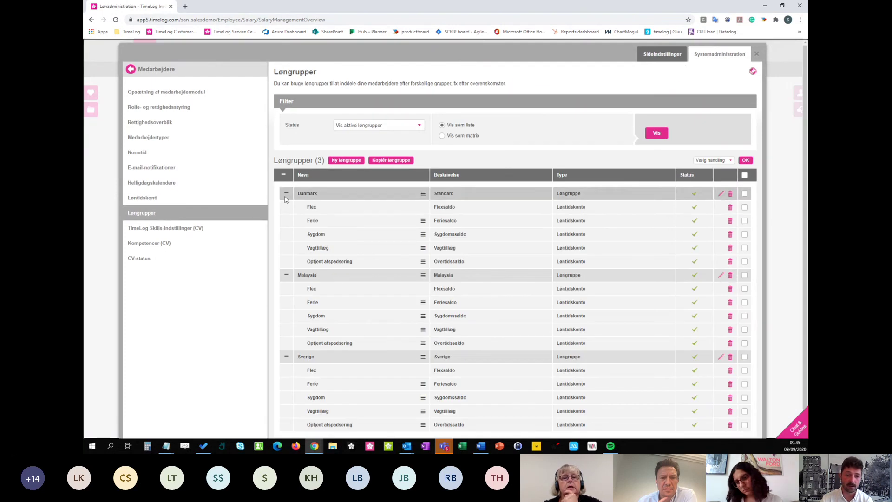
click(287, 208)
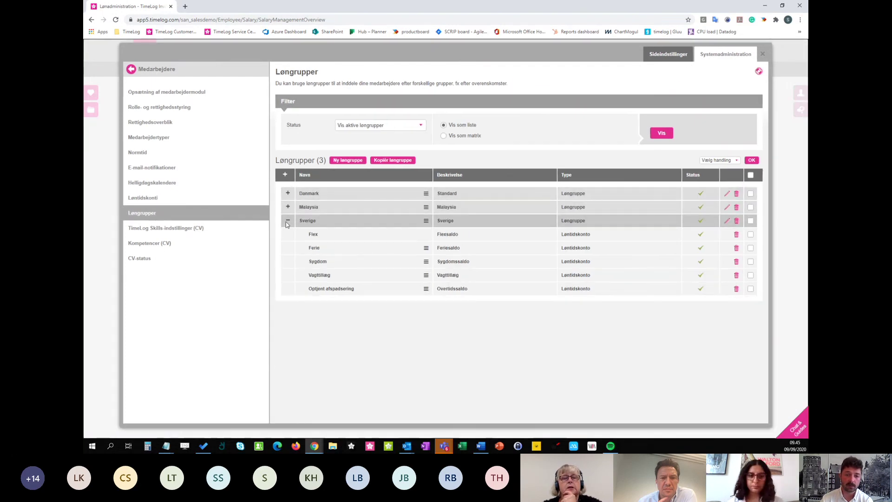
click(287, 220)
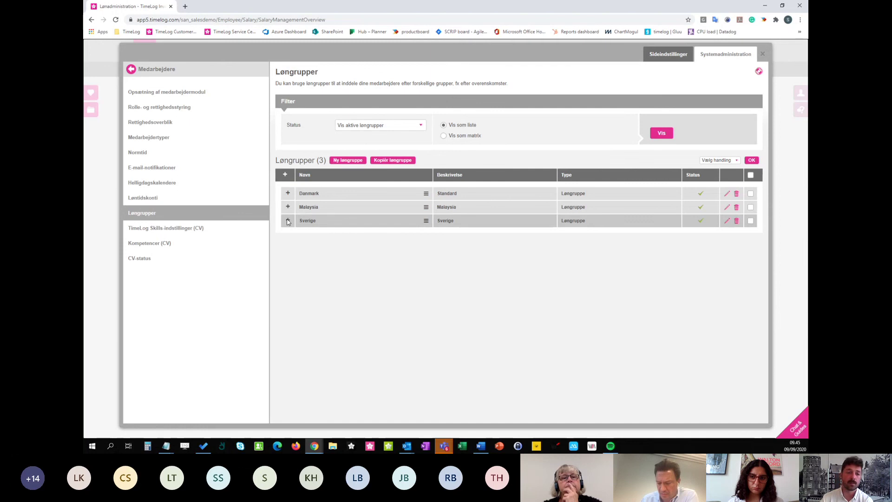
click(110, 221)
Open the first employee's record from the employee overview and find its Arbejdstids- og lønoplysninger section.
mouse_move(263, 74)
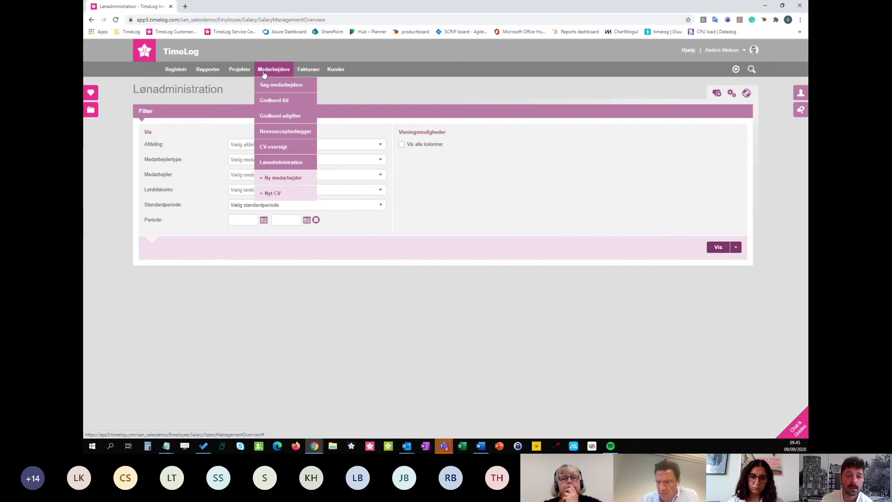
click(266, 91)
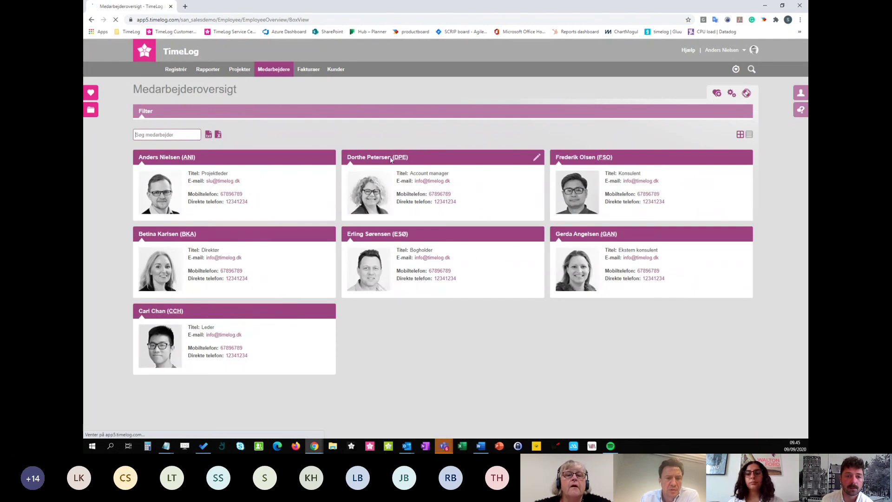
click(328, 157)
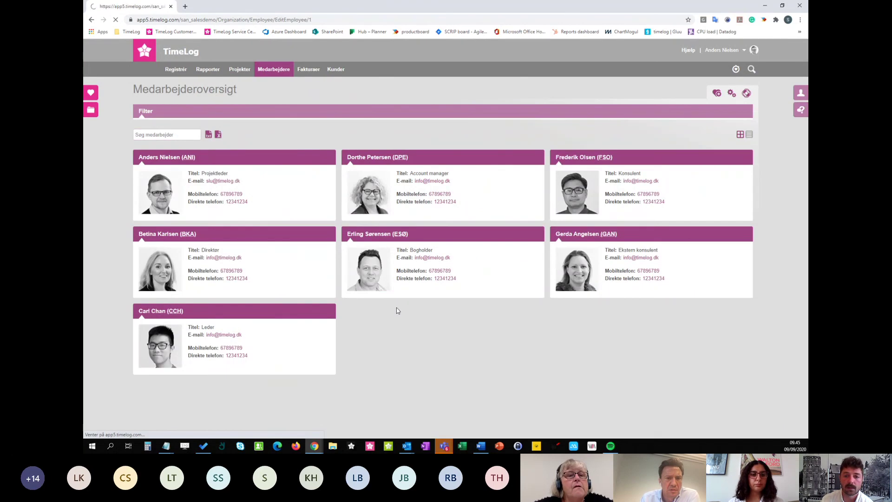
scroll(345, 253, down, 2)
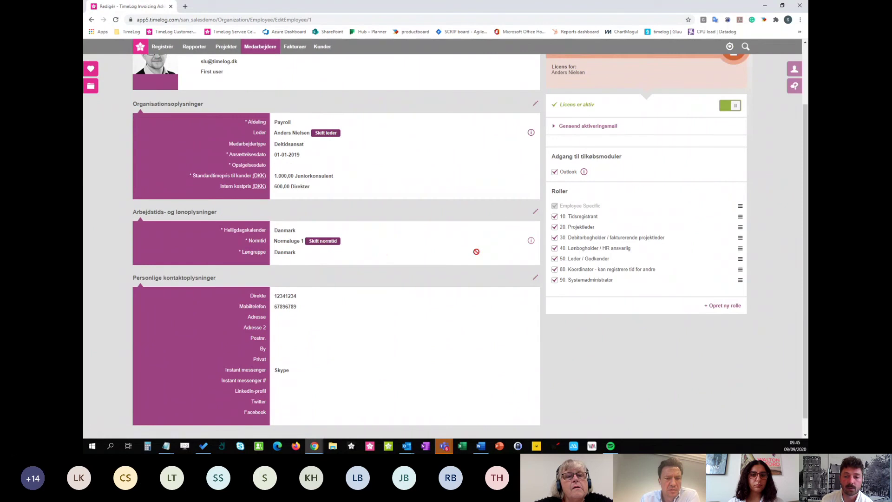
Check the available Løngruppe choices in the employee's Arbejdstids- og lønoplysninger and leave editing without saving.
click(535, 211)
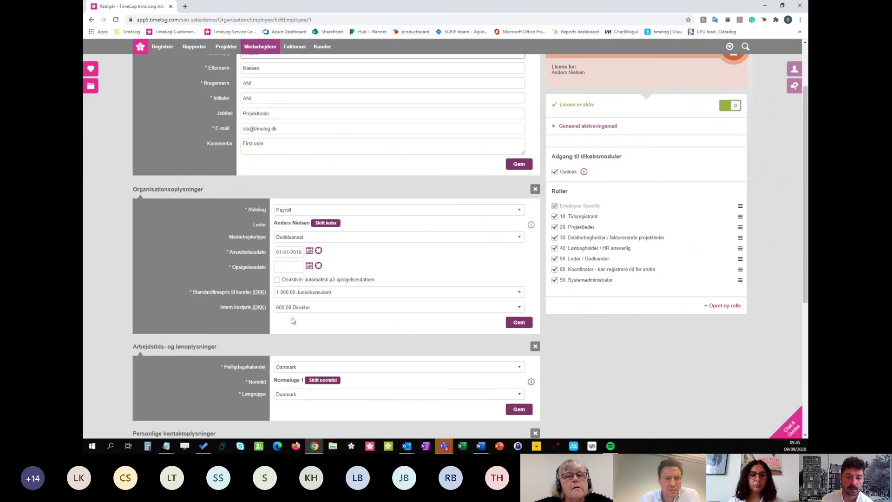
scroll(295, 348, down, 3)
click(299, 283)
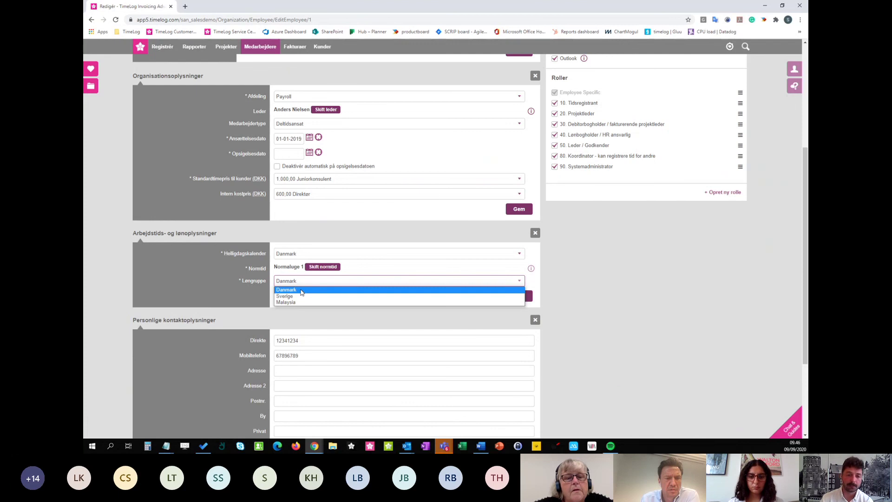
click(564, 257)
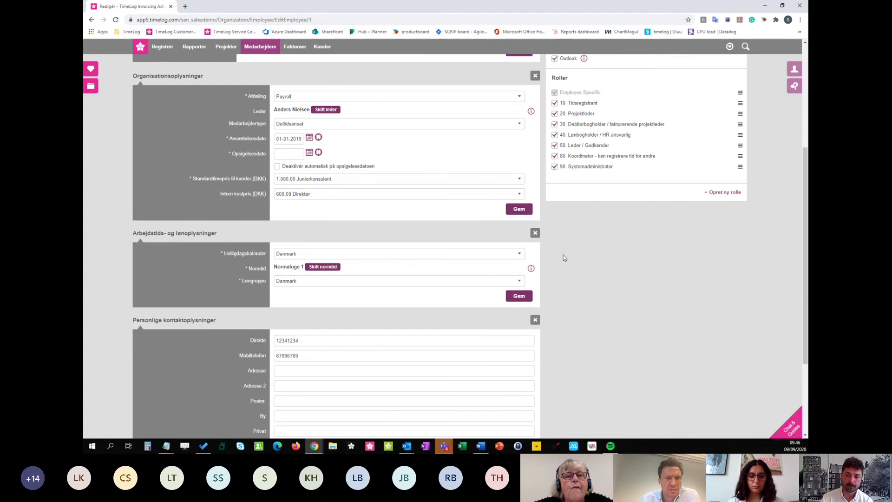
click(533, 233)
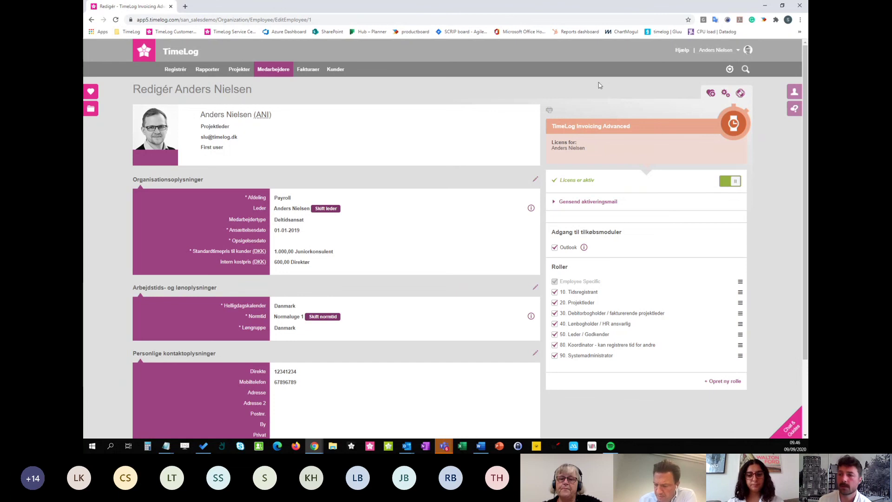
Return to Løntidskonti under Medarbejdere in the system administration and expand the Ferie account.
click(716, 50)
click(672, 130)
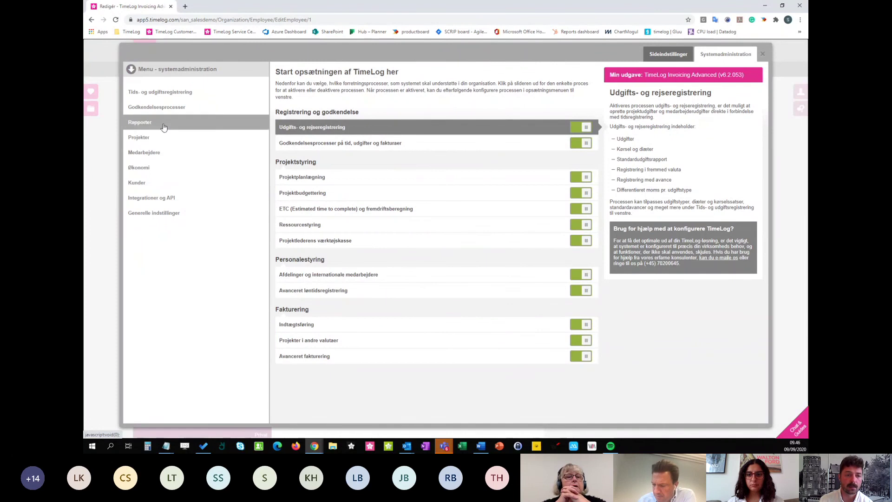
click(164, 152)
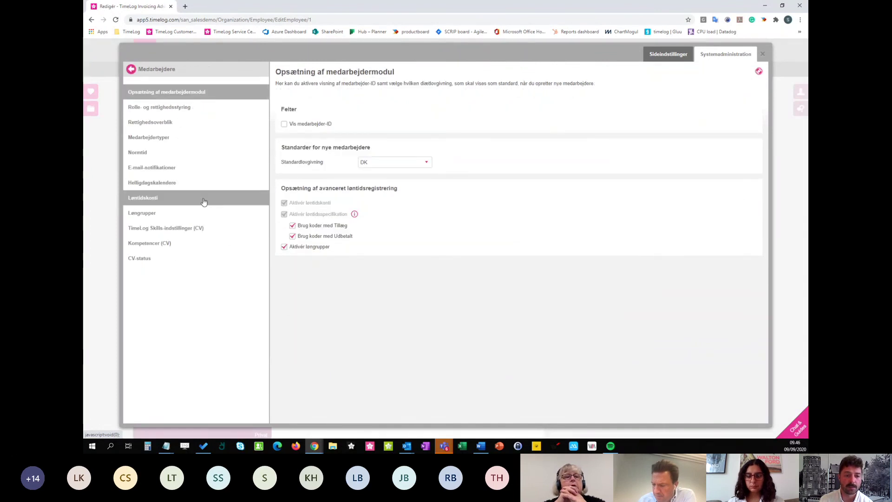
click(183, 201)
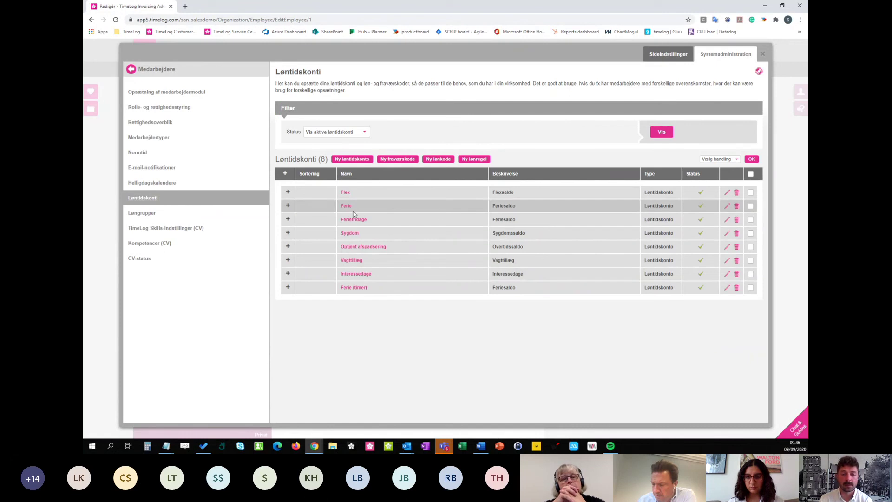
click(287, 206)
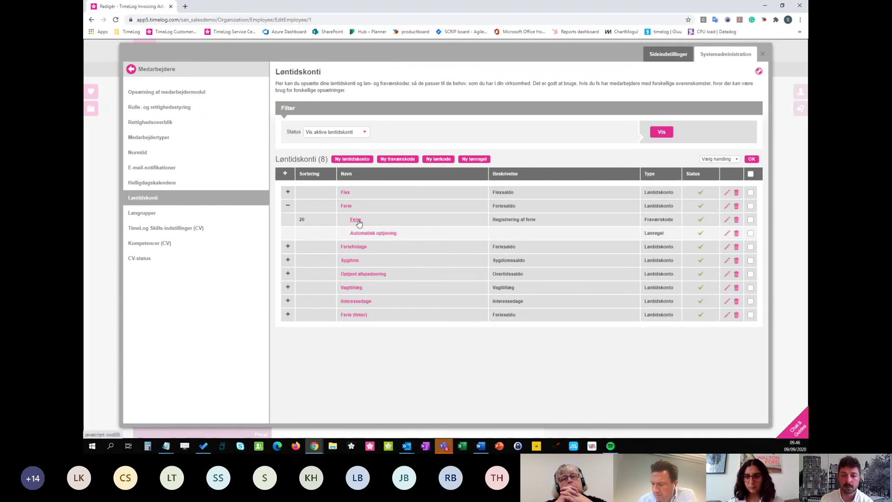
Examine the Format choices of the Ferie absence code, keep Halve og hele dage, and cancel the edit.
click(727, 220)
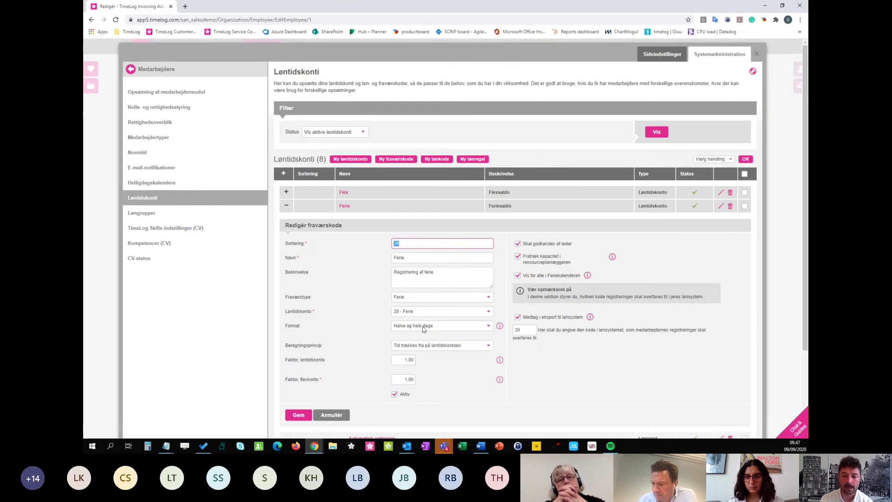
click(424, 329)
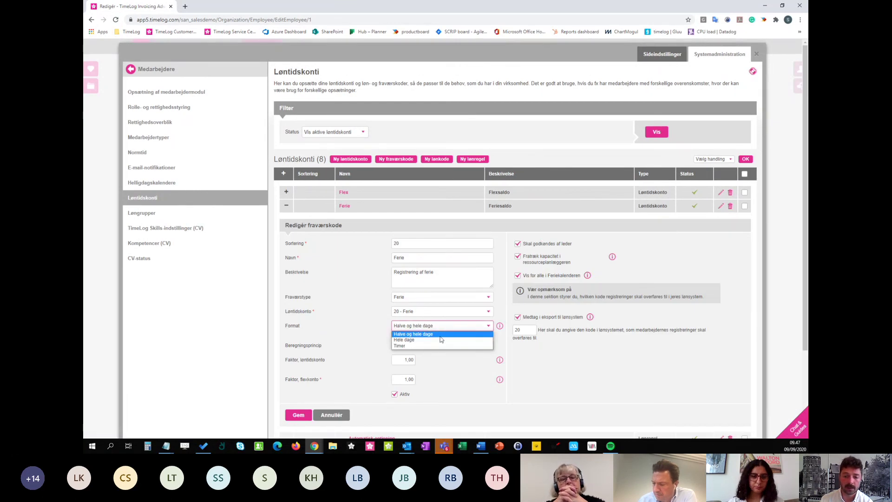
click(414, 334)
scroll(357, 308, down, 2)
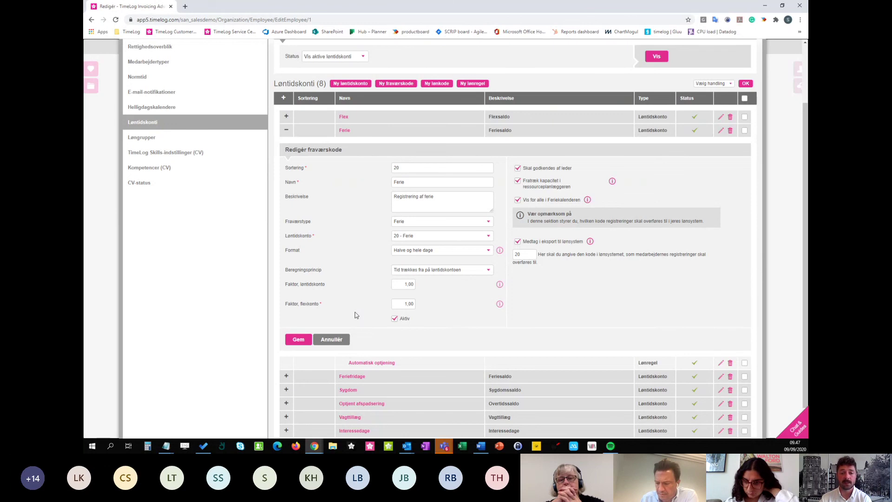
click(337, 340)
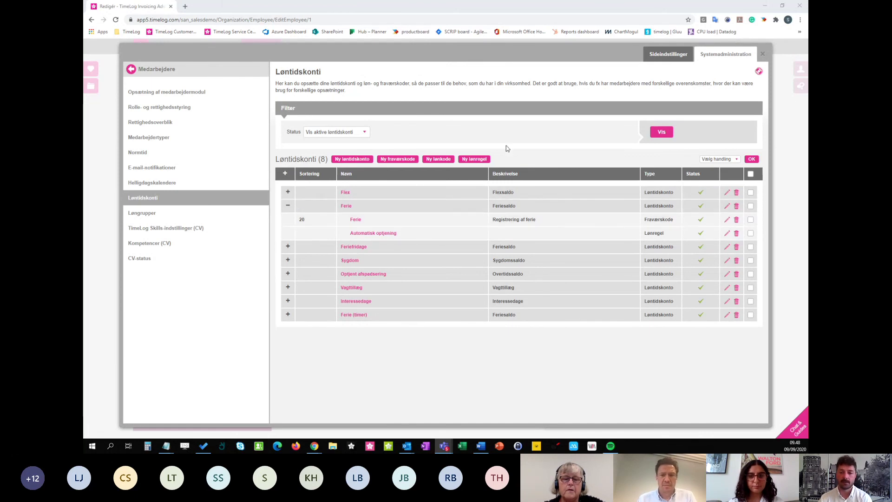
Review the available rule types in a new salary rule, cancel it, and collapse the Ferie account.
click(482, 159)
click(441, 210)
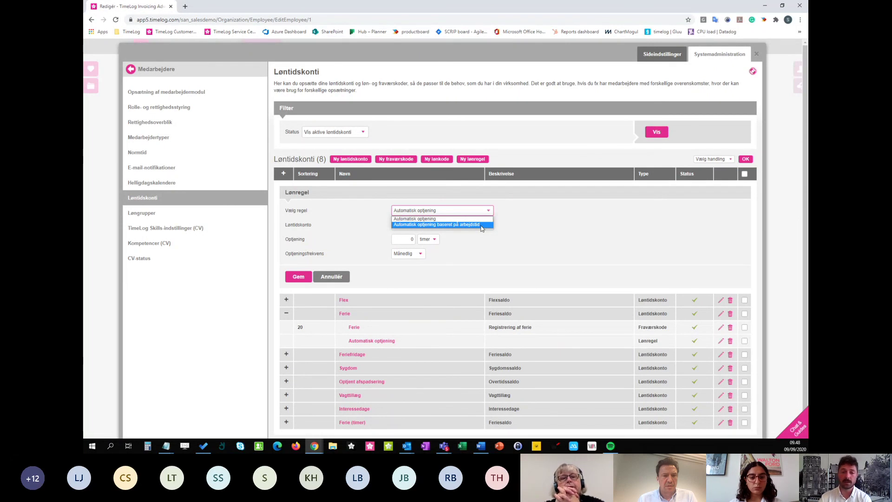
click(437, 221)
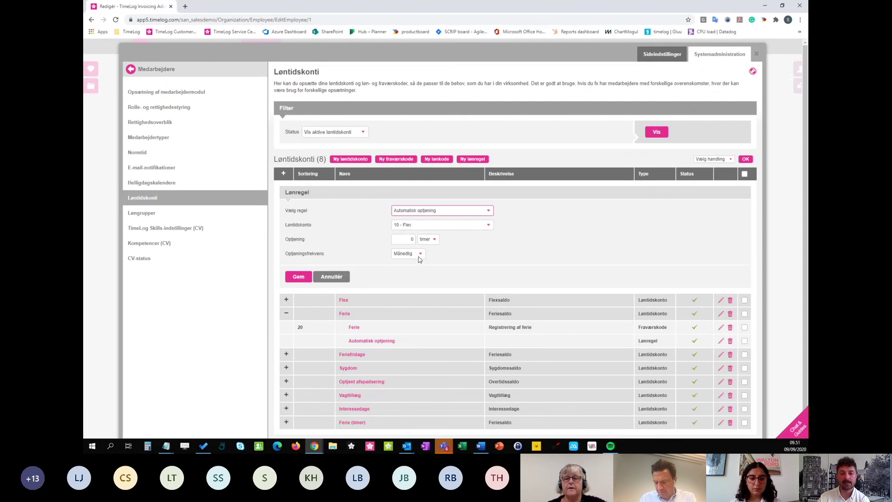
click(332, 277)
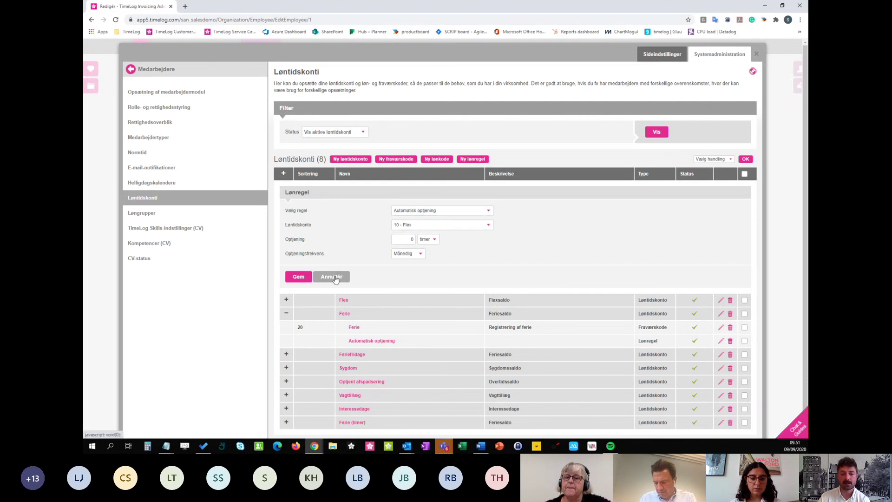
click(288, 207)
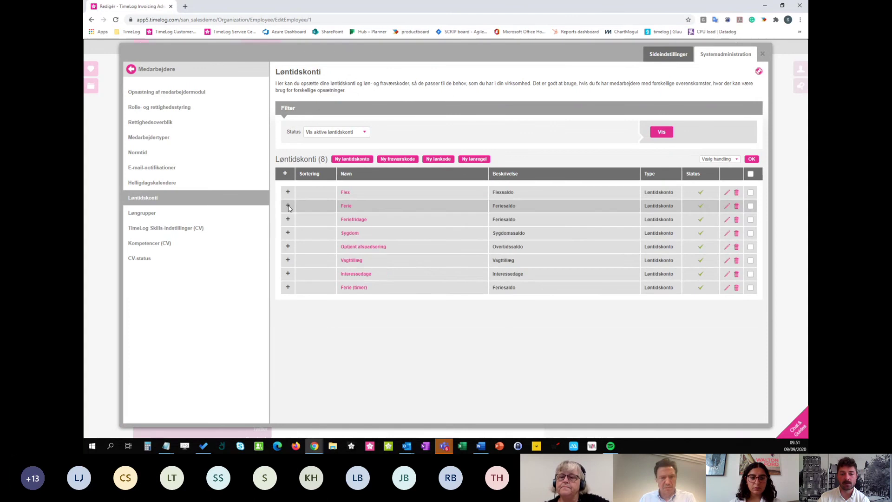